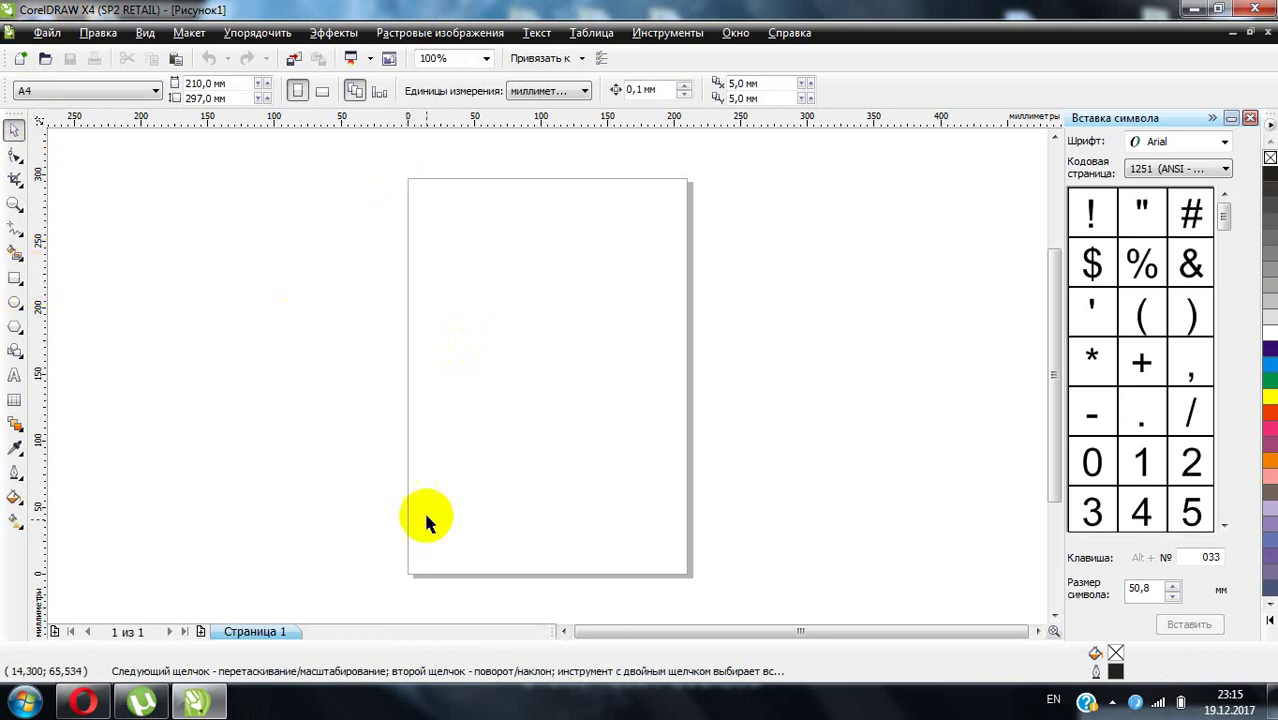
- Toggle the A4 page between portrait and landscape orientation, ending on landscape (297 × 210 mm)
{"action": "left_click", "coordinate": [296, 93]}
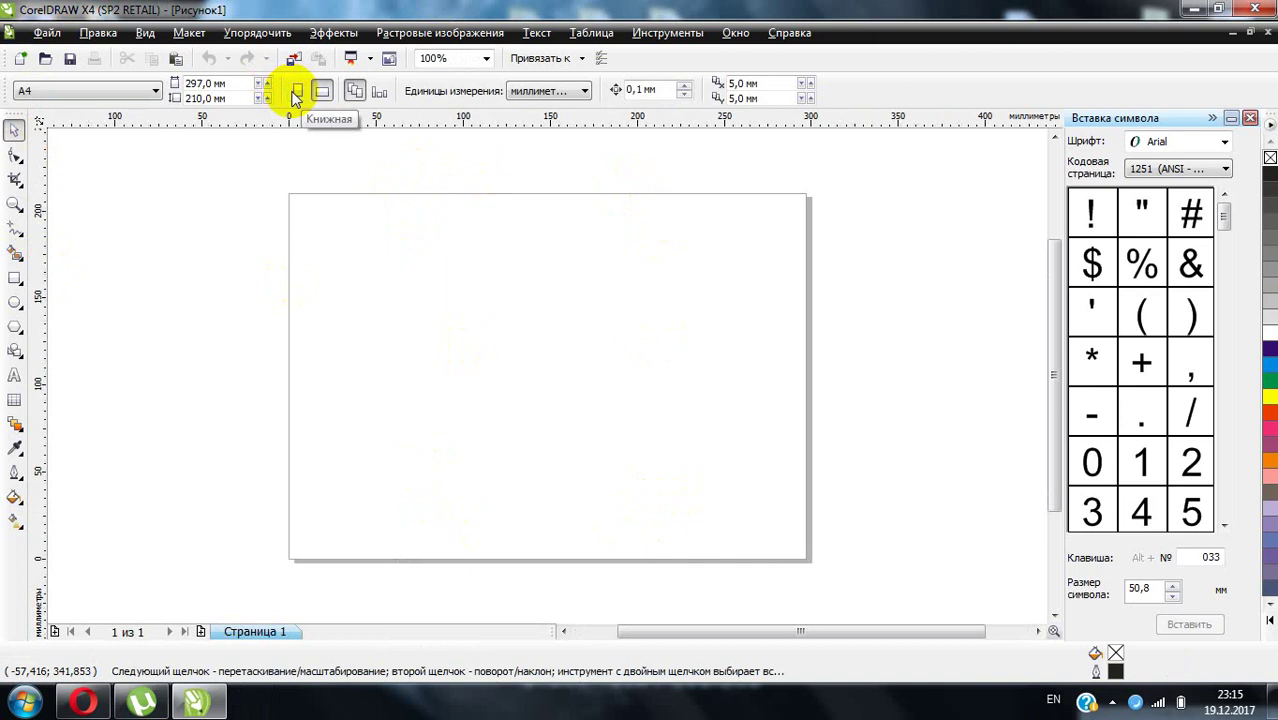
{"action": "left_click", "coordinate": [296, 93]}
{"action": "left_click", "coordinate": [295, 93]}
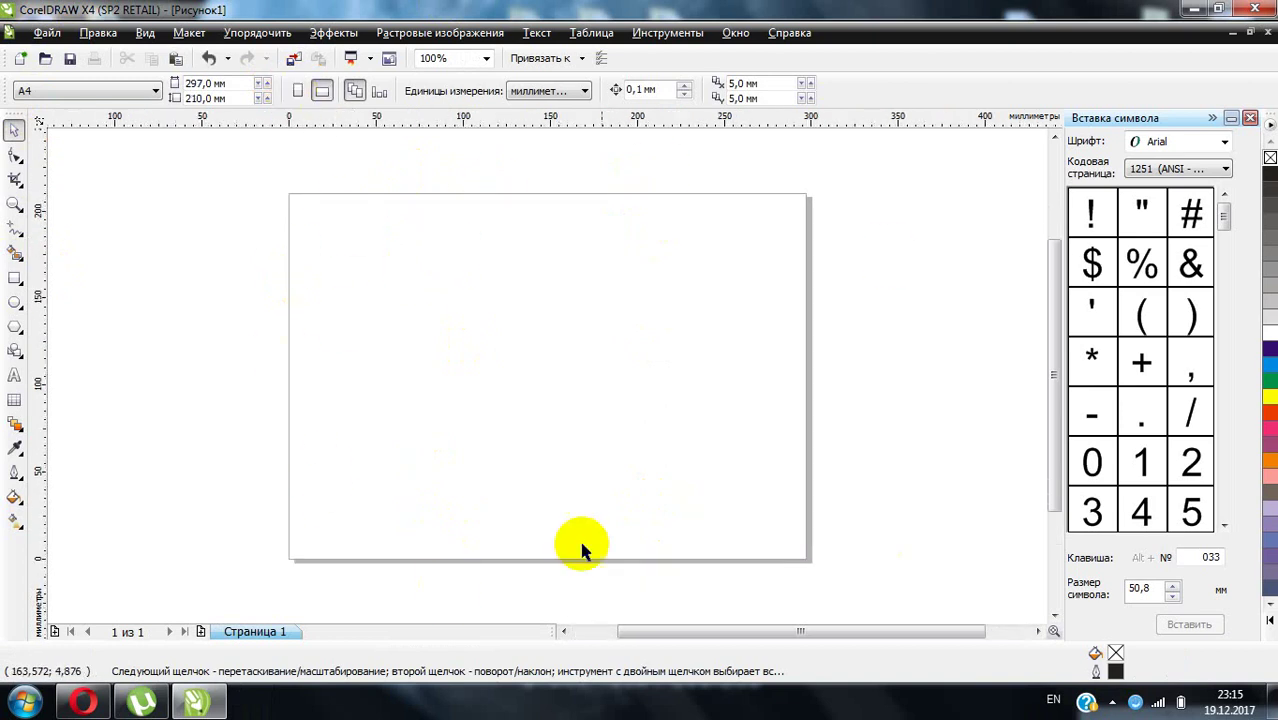
{"action": "left_click", "coordinate": [301, 89]}
{"action": "left_click", "coordinate": [301, 89]}
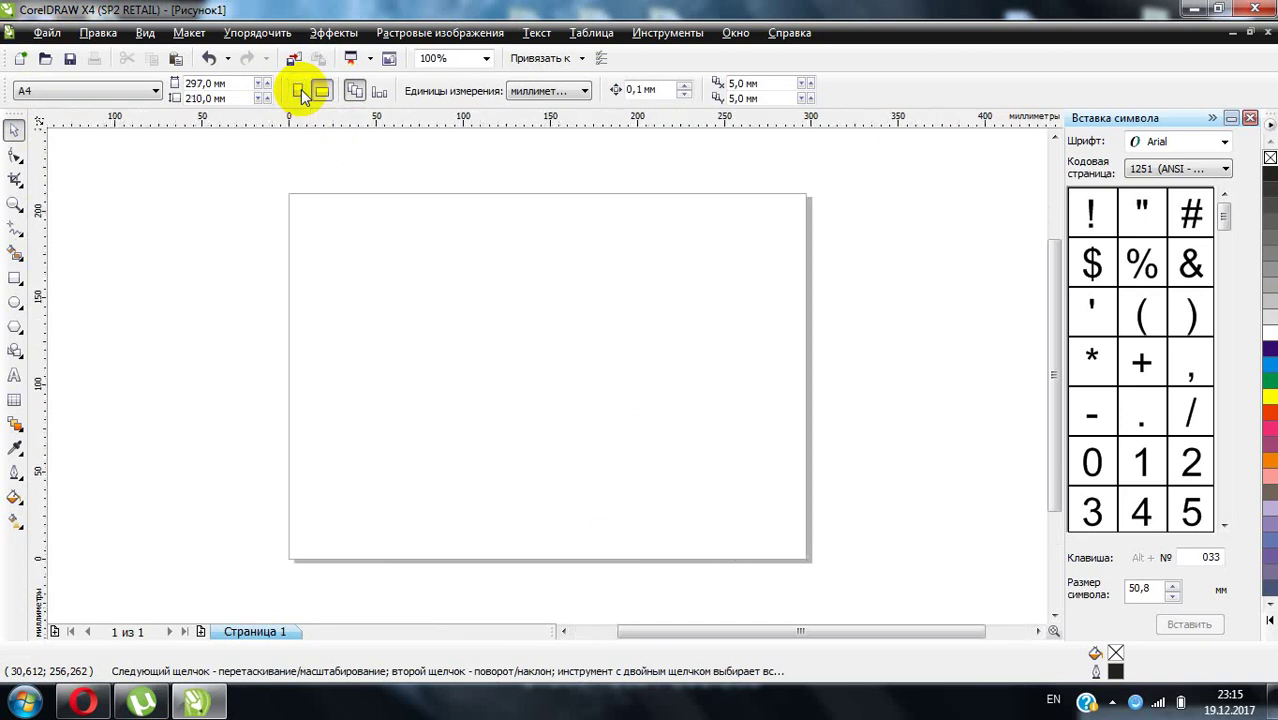
{"action": "left_click", "coordinate": [327, 93]}
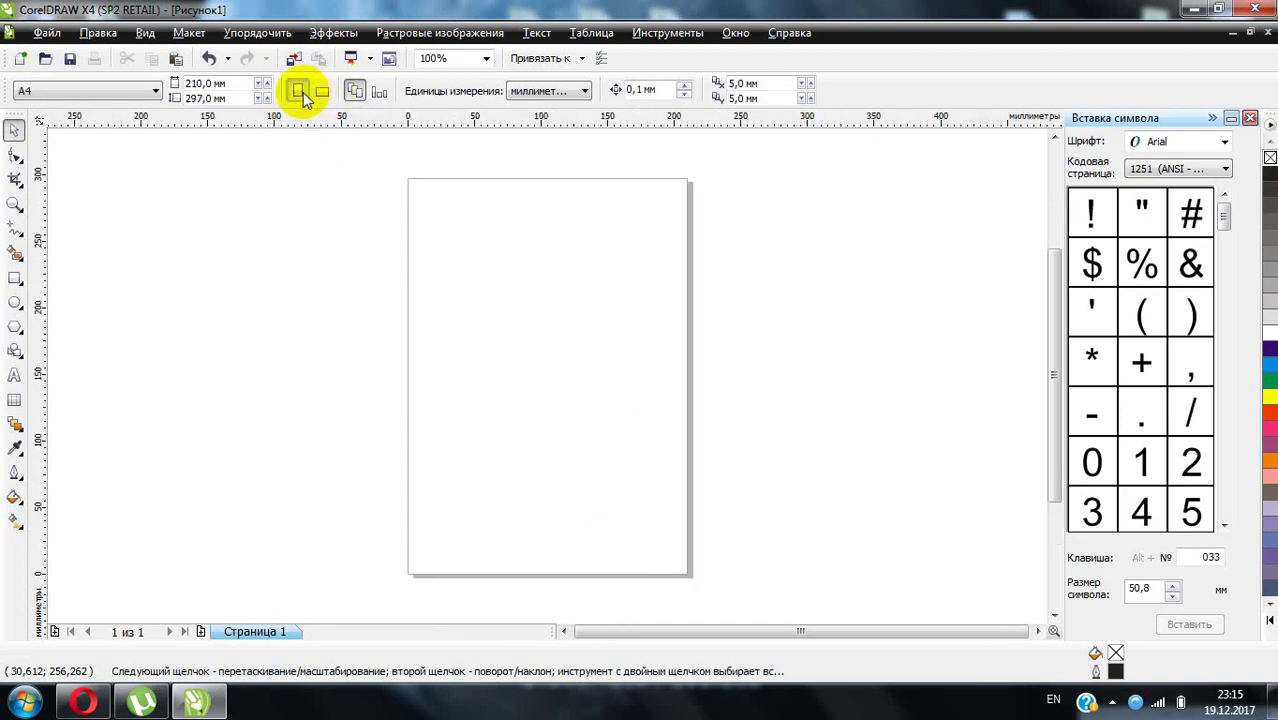
{"action": "left_click", "coordinate": [320, 93]}
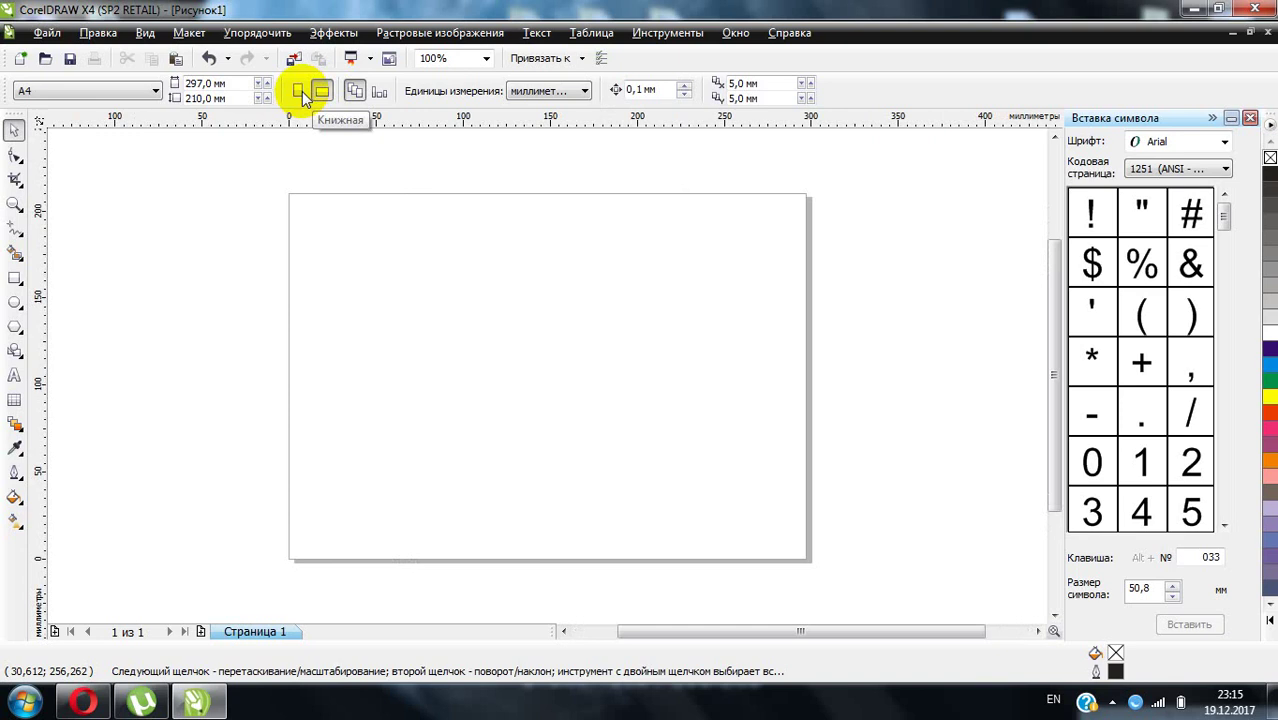
- Create two page-sized rectangles with their corners rounded to 100 and about 62, and delete both
{"action": "double_click", "coordinate": [14, 282]}
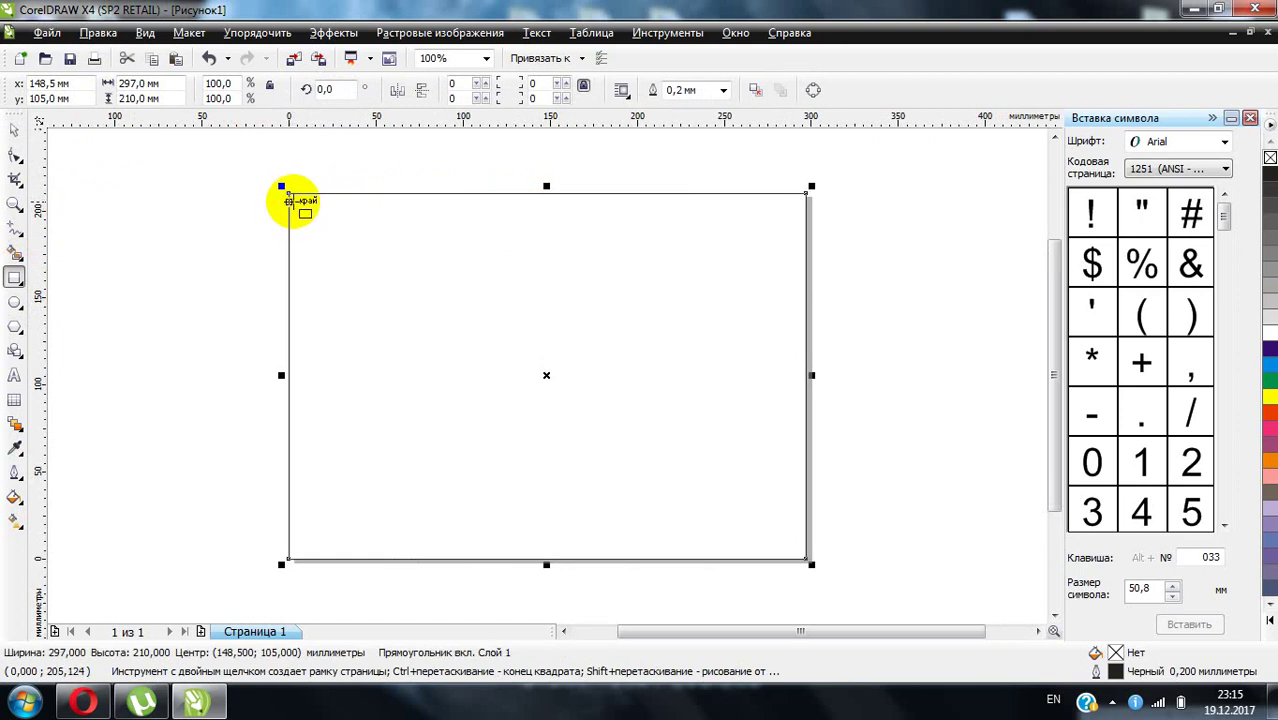
{"action": "left_click_drag", "start_coordinate": [289, 199], "coordinate": [428, 427]}
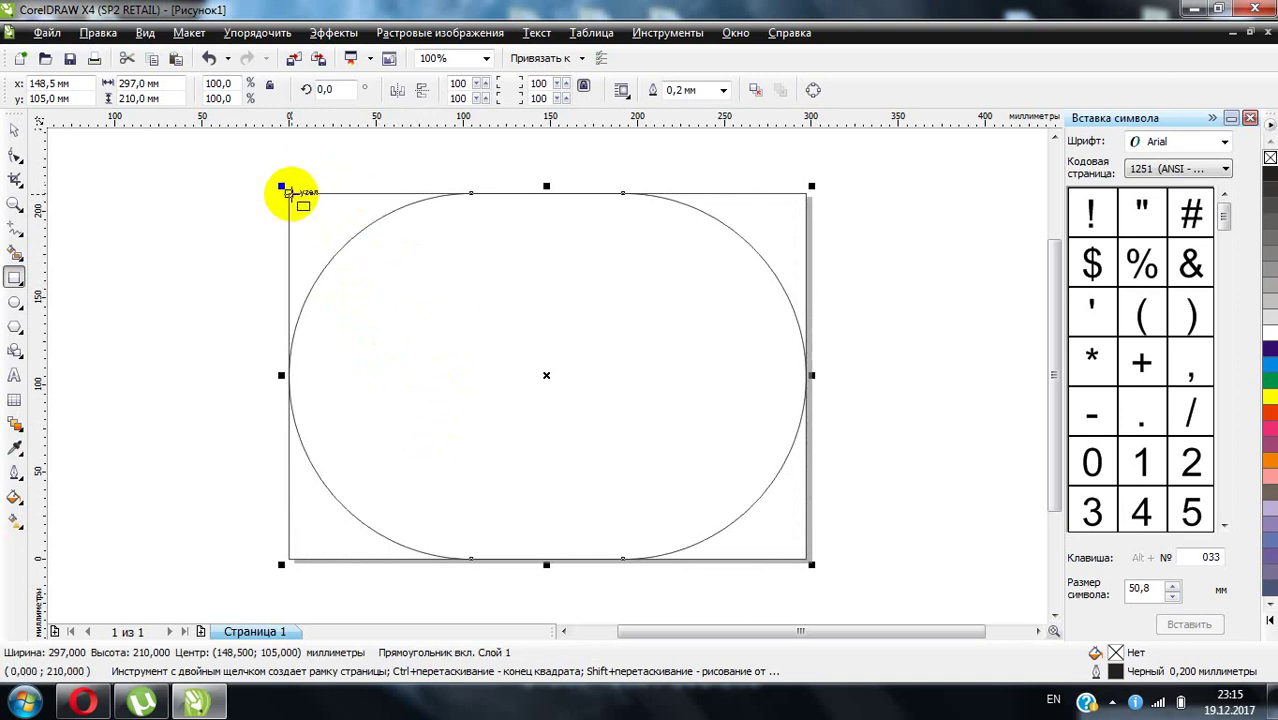
{"action": "left_click_drag", "start_coordinate": [284, 189], "coordinate": [402, 286]}
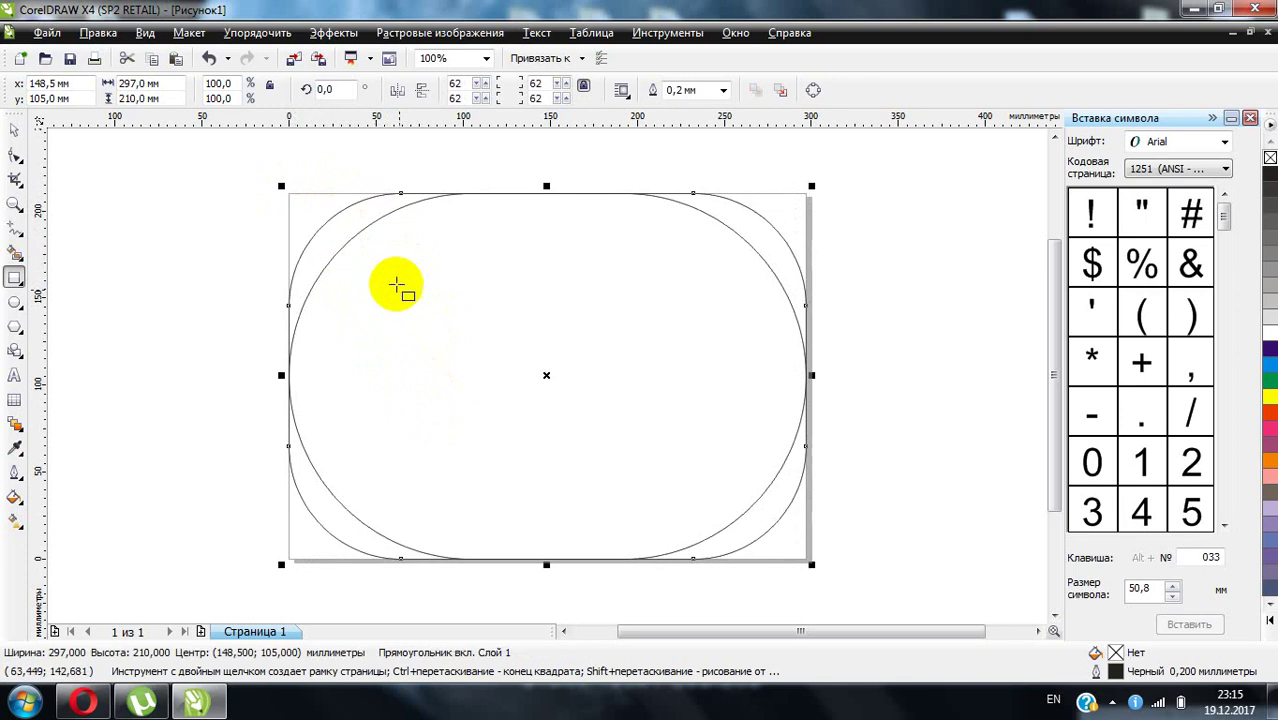
{"action": "left_click", "coordinate": [380, 215]}
{"action": "key", "text": "Delete"}
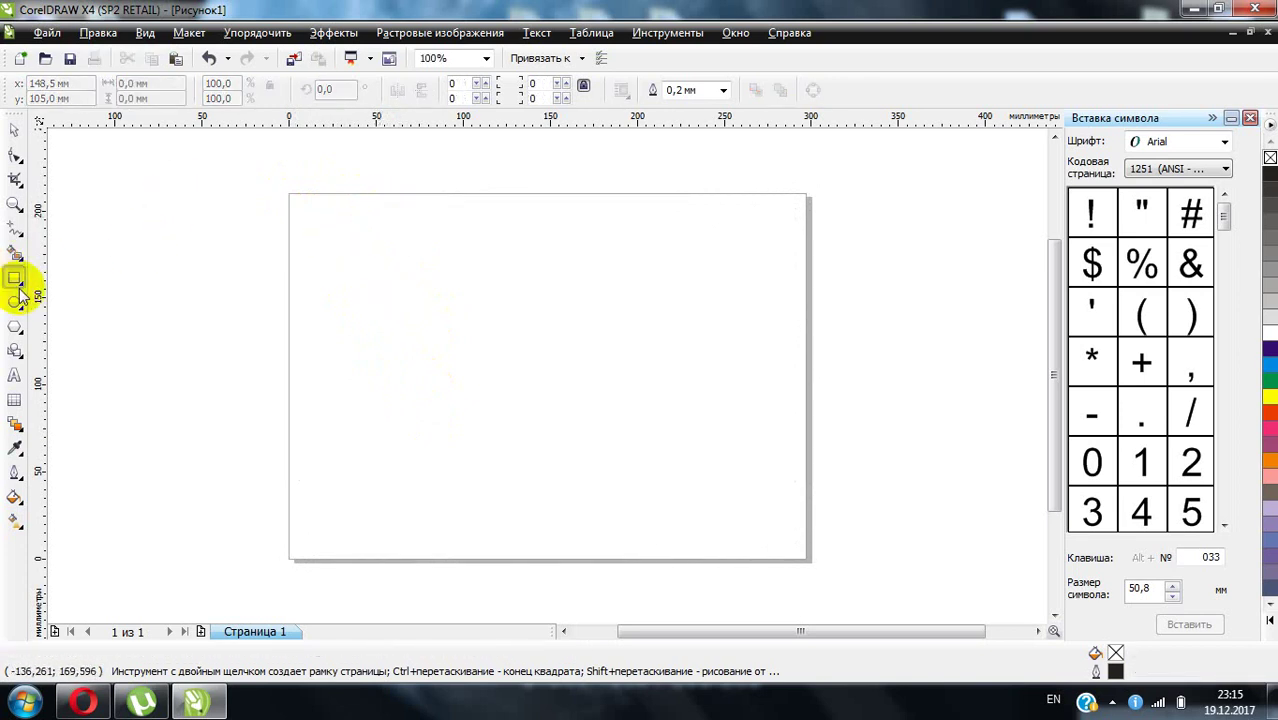
{"action": "left_click", "coordinate": [45, 34]}
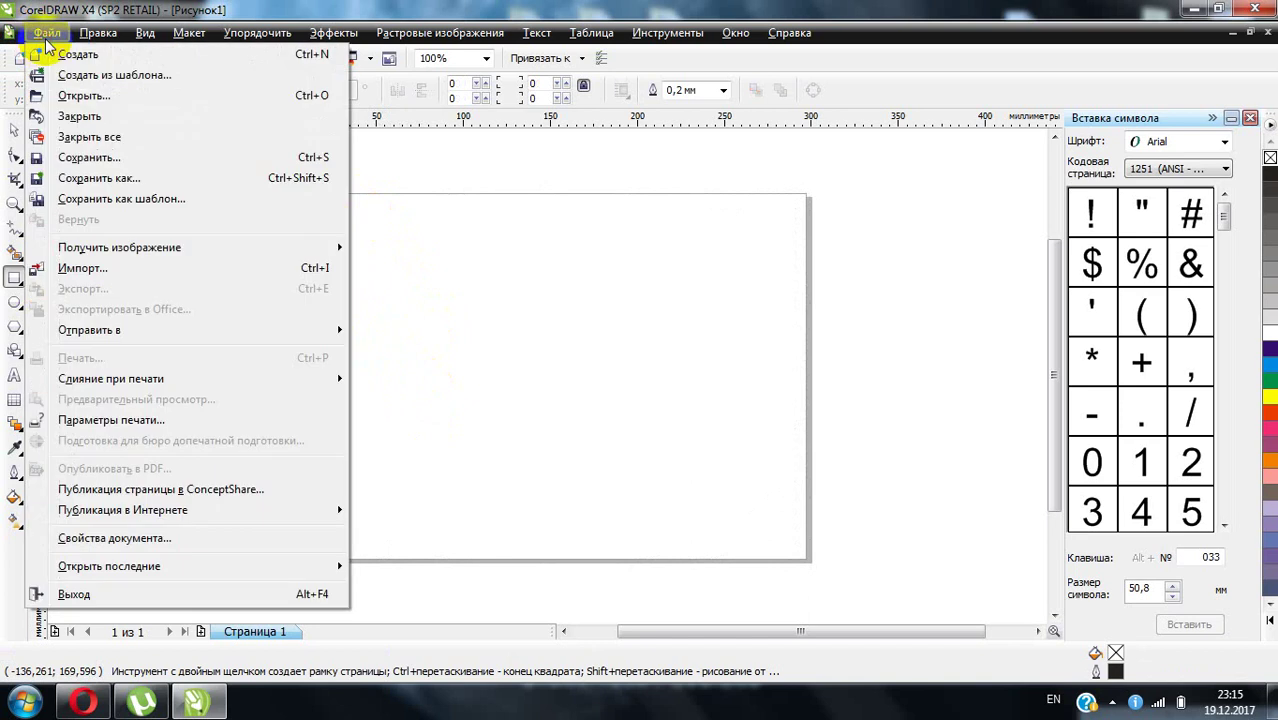
{"action": "left_click", "coordinate": [77, 117]}
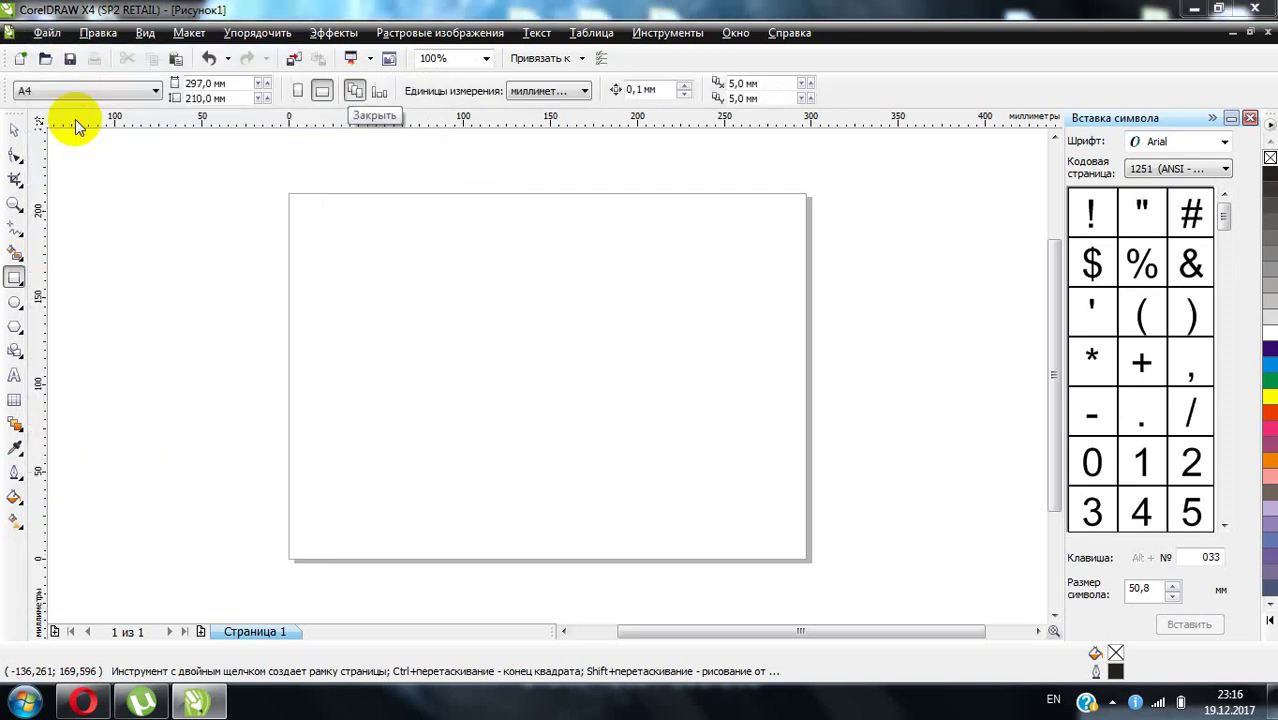
{"action": "left_click", "coordinate": [731, 394]}
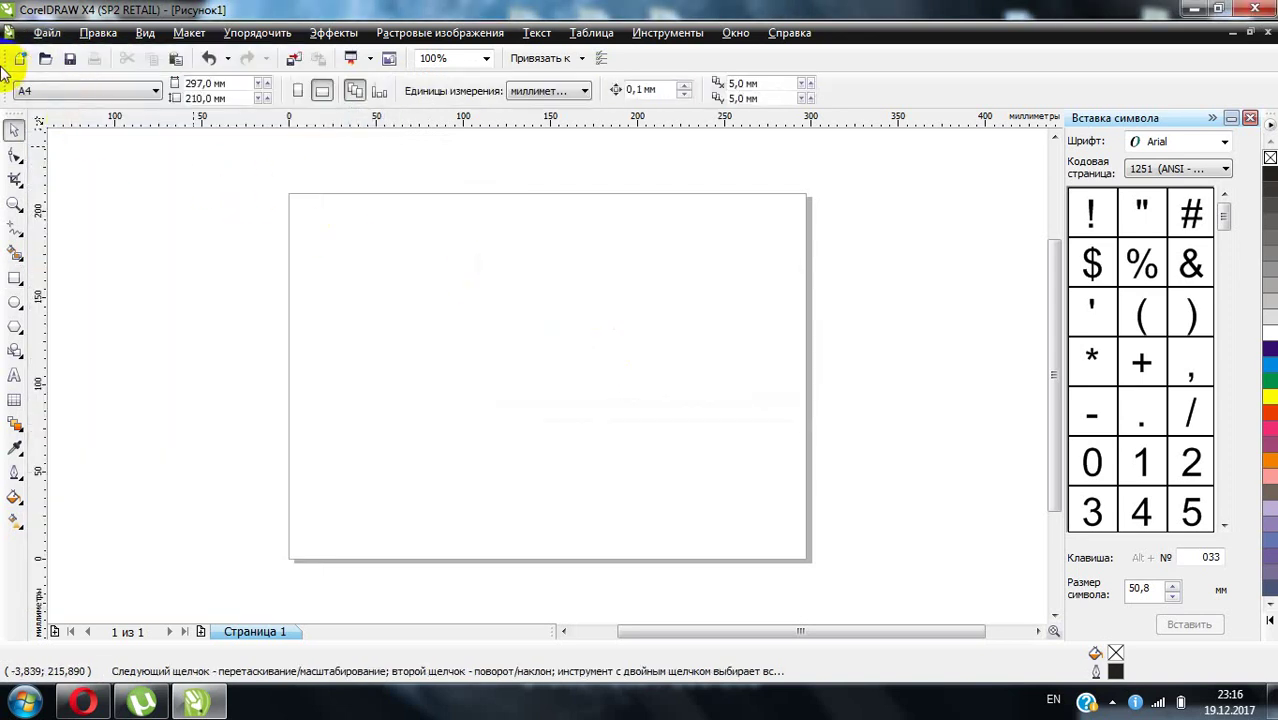
- Examine the General and Monitor workspace options, including the node tracking setting
{"action": "left_click", "coordinate": [659, 38]}
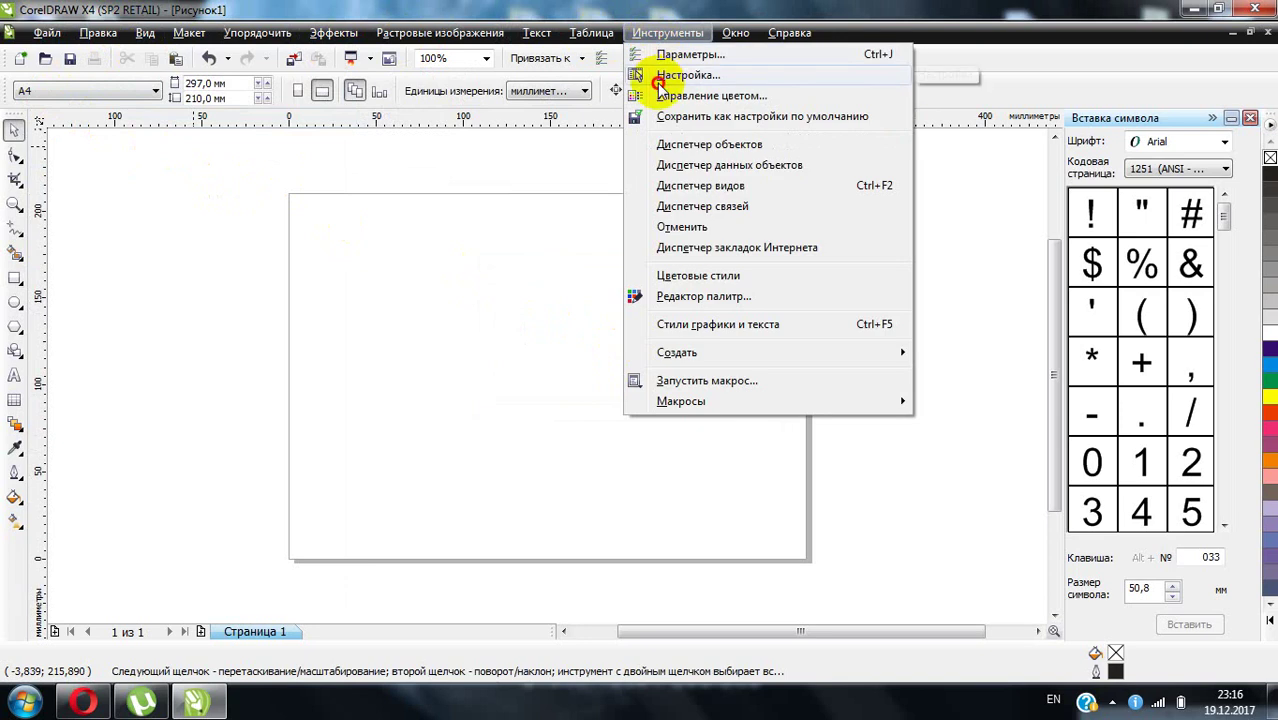
{"action": "left_click", "coordinate": [660, 78]}
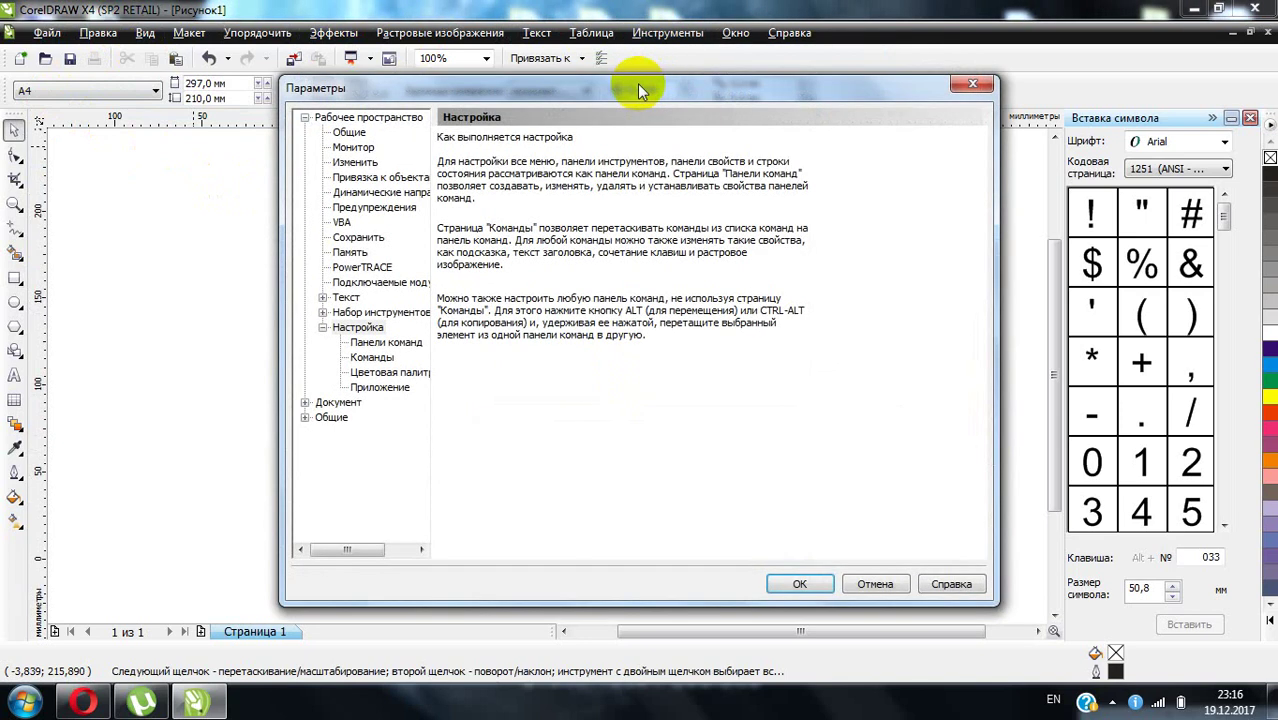
{"action": "left_click", "coordinate": [350, 133]}
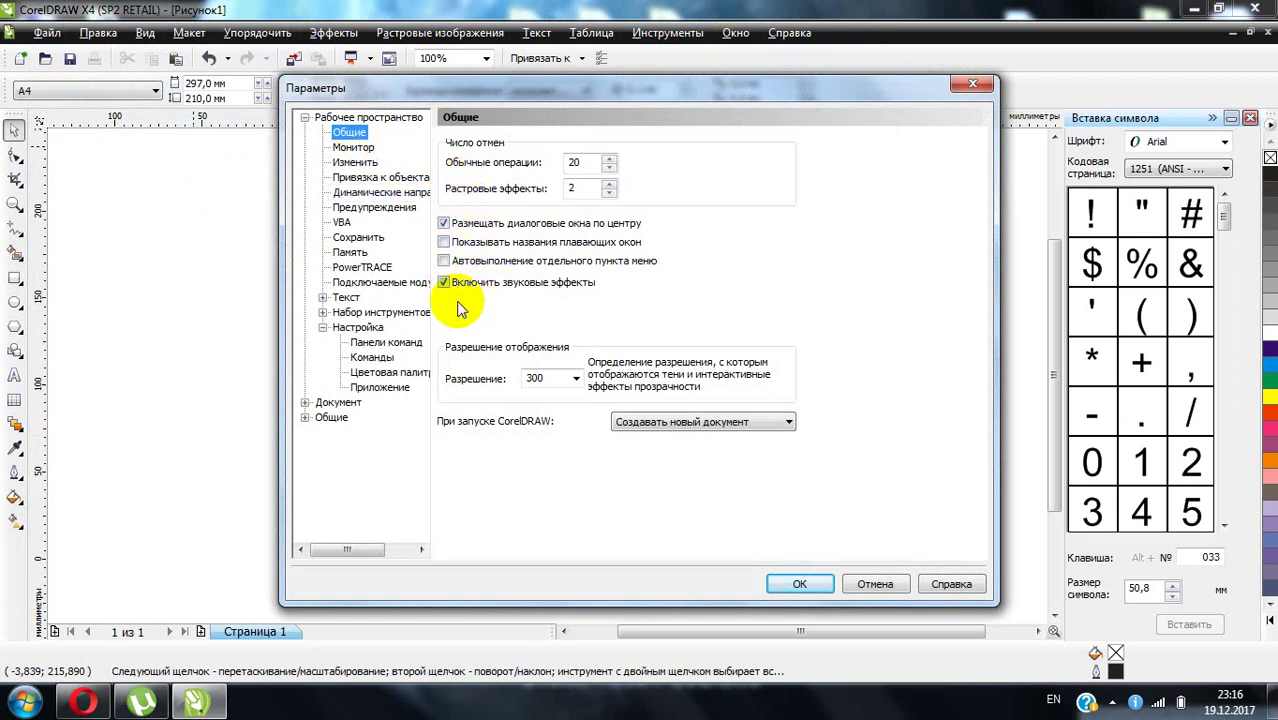
{"action": "left_click", "coordinate": [352, 148]}
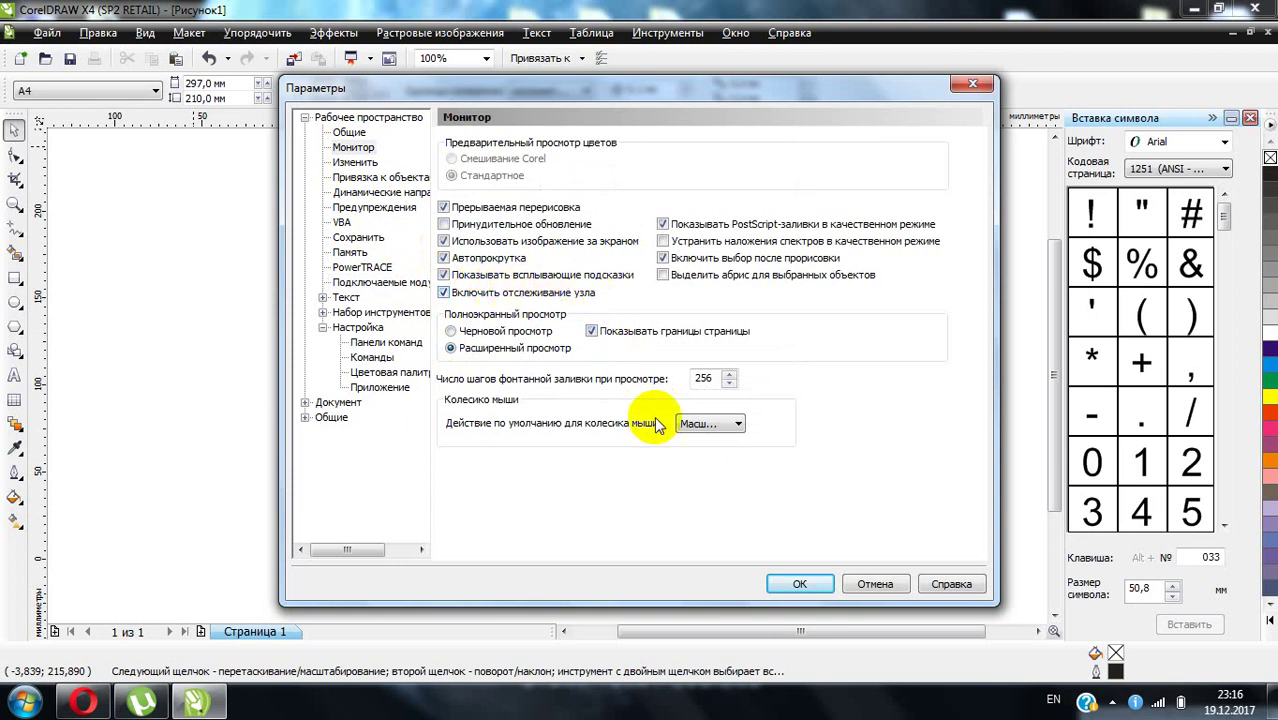
{"action": "left_click", "coordinate": [797, 584]}
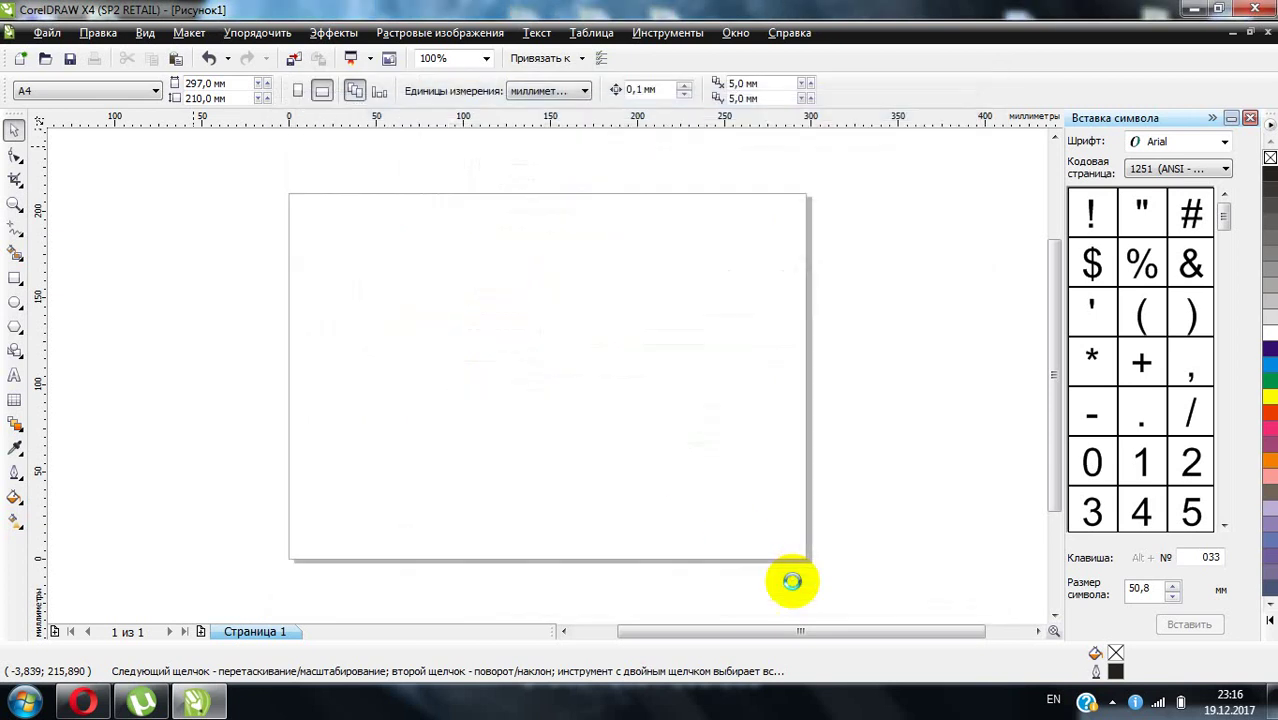
- Draw a rectangle about 190 × 144 mm inside the page and round all its corners to about 86
{"action": "left_click", "coordinate": [16, 279]}
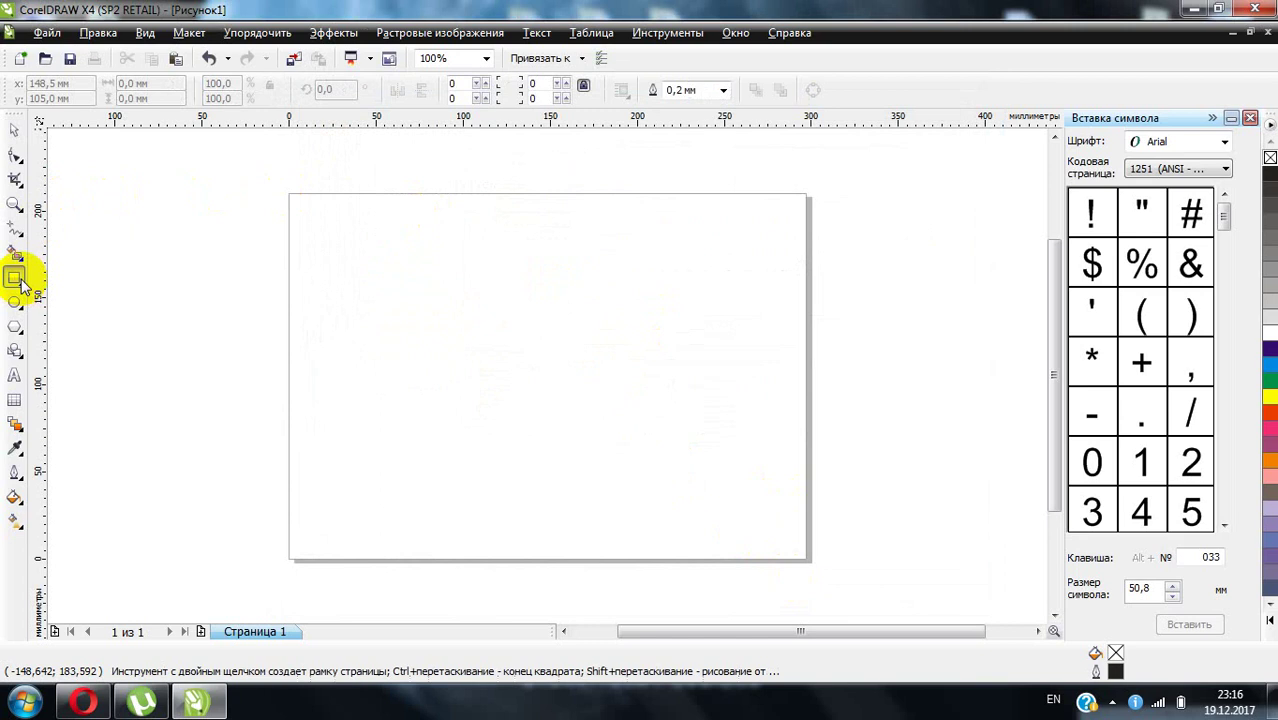
{"action": "left_click_drag", "start_coordinate": [392, 259], "coordinate": [723, 510]}
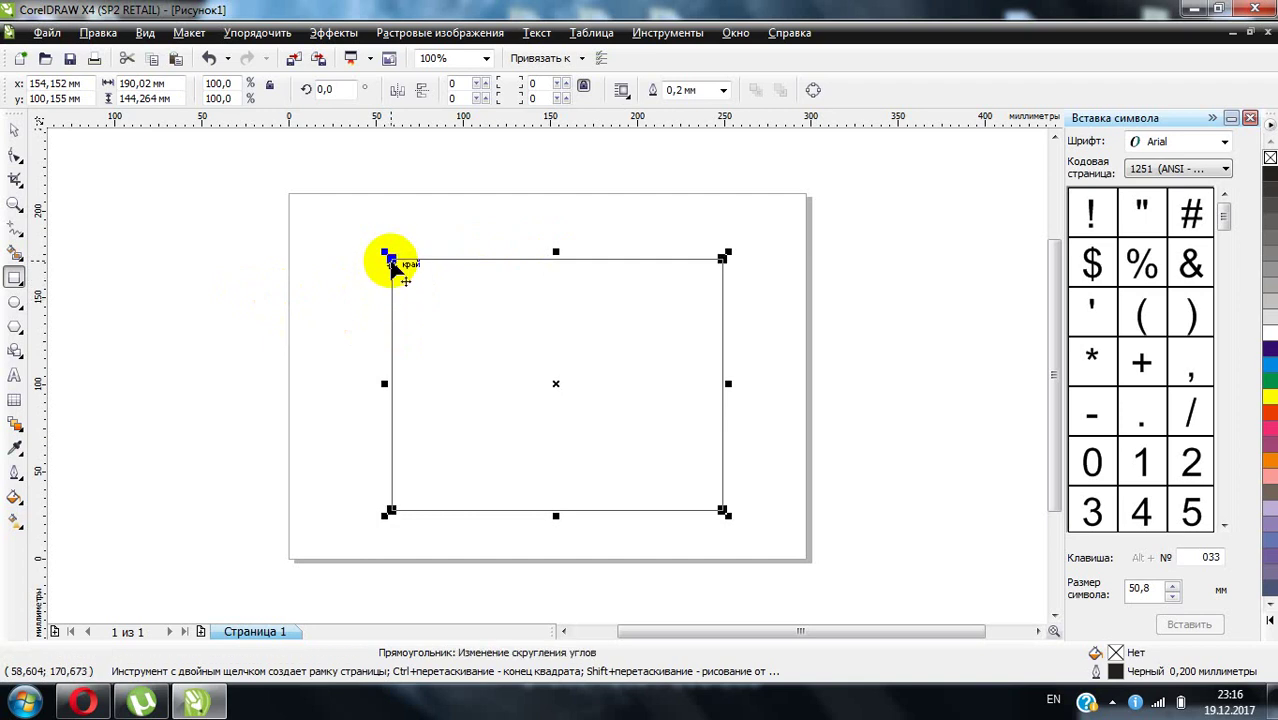
{"action": "left_click_drag", "start_coordinate": [396, 268], "coordinate": [471, 365]}
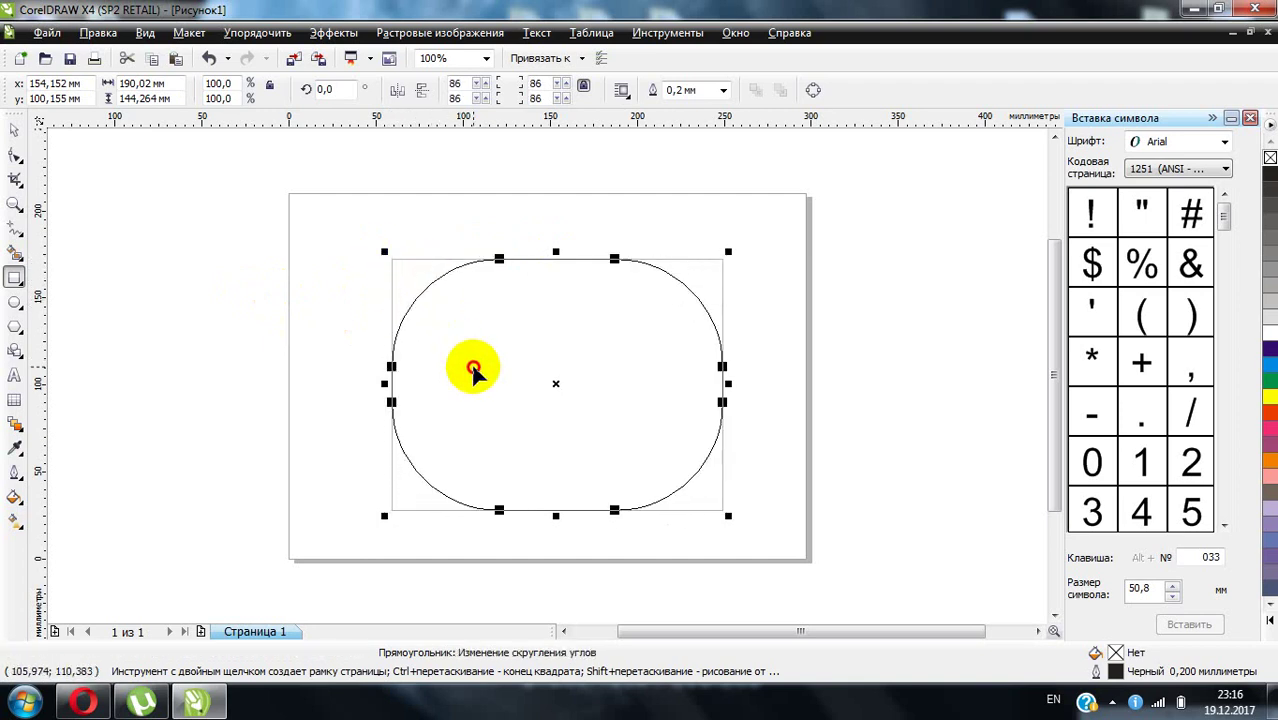
- Turn off node tracking in the Monitor options of the workspace
{"action": "left_click", "coordinate": [668, 32]}
{"action": "left_click", "coordinate": [668, 78]}
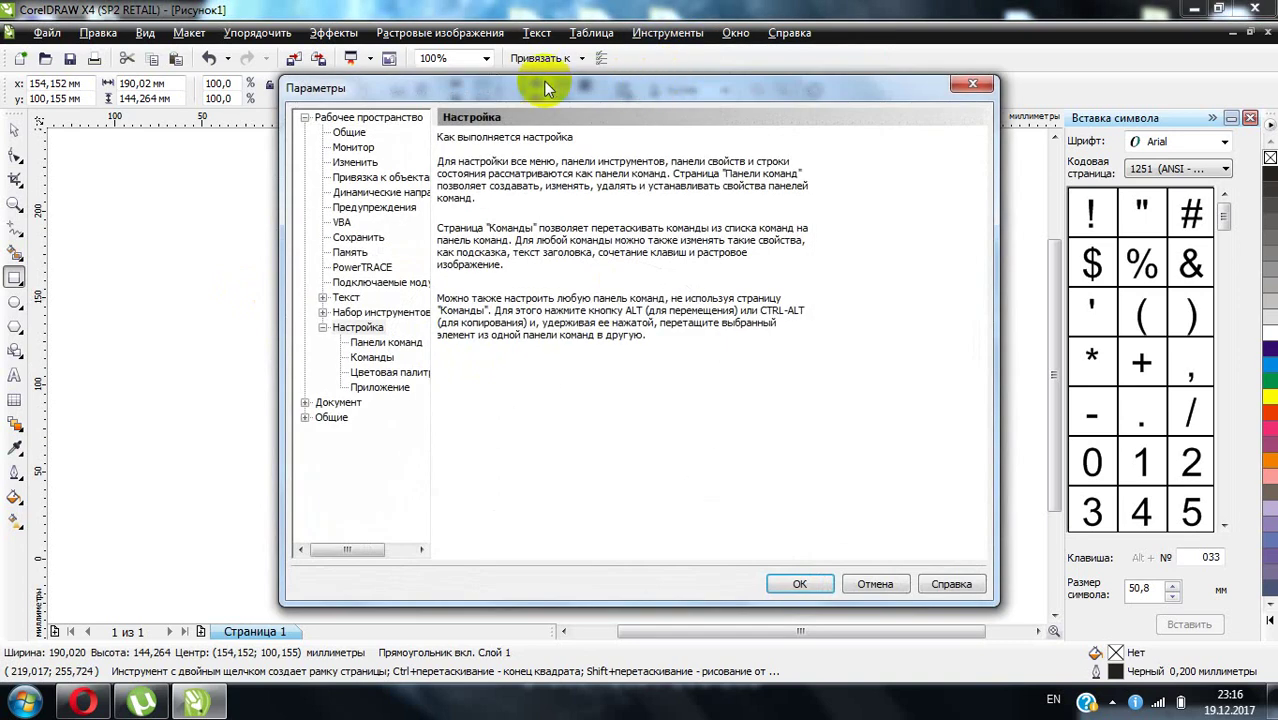
{"action": "left_click", "coordinate": [350, 149]}
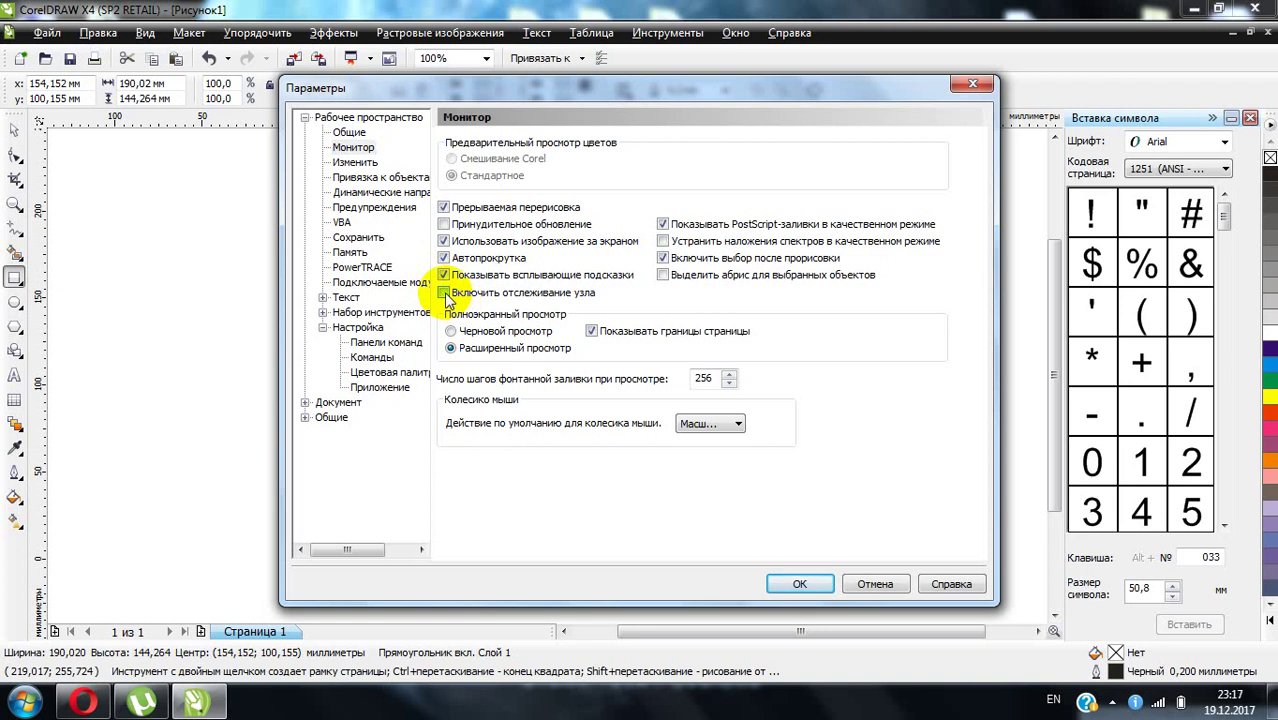
{"action": "left_click", "coordinate": [800, 585]}
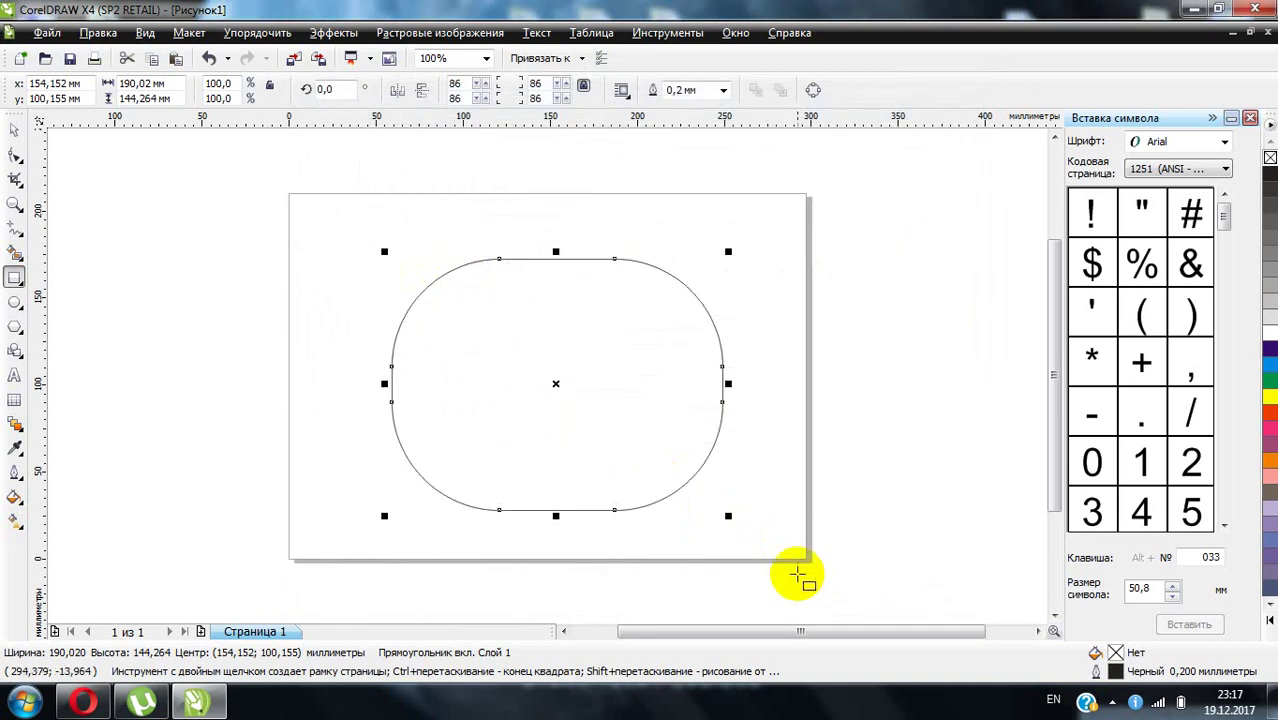
- Cut the rounded rectangle and draw a new square-cornered one about 186 × 149 mm inside the page
{"action": "right_click", "coordinate": [630, 262]}
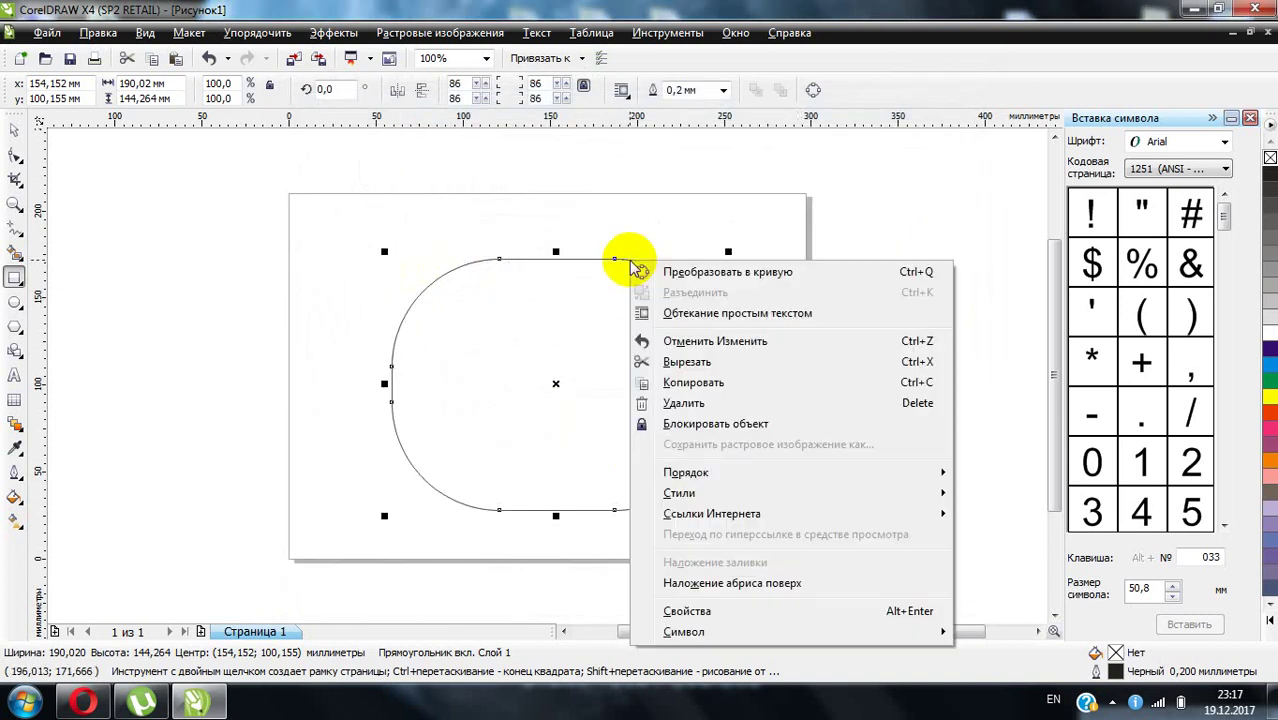
{"action": "left_click", "coordinate": [684, 364]}
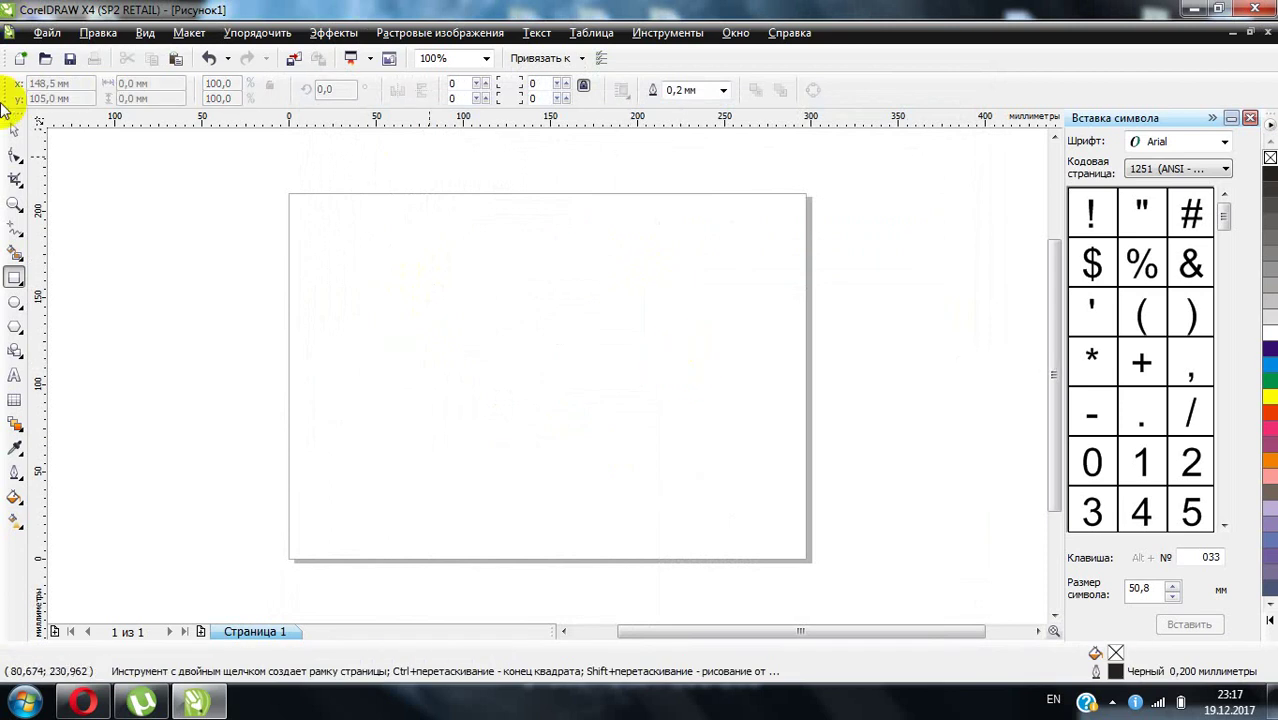
{"action": "left_click", "coordinate": [14, 281]}
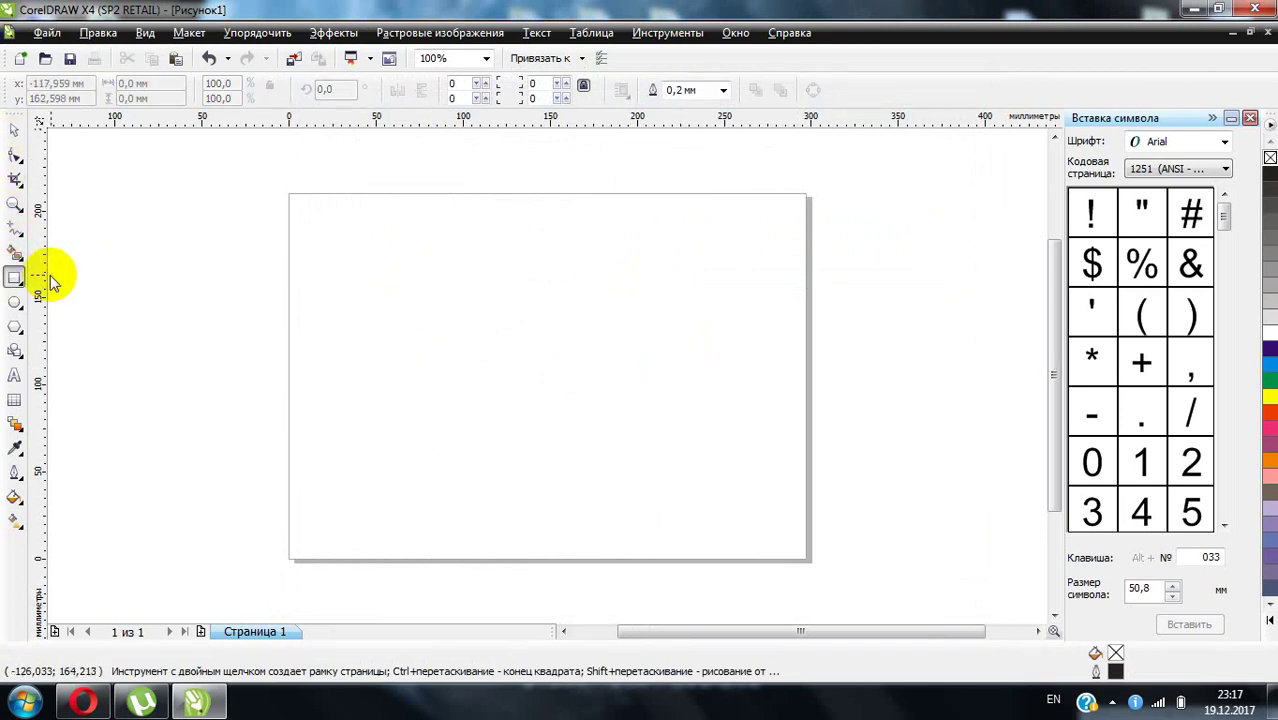
{"action": "left_click_drag", "start_coordinate": [399, 260], "coordinate": [722, 519]}
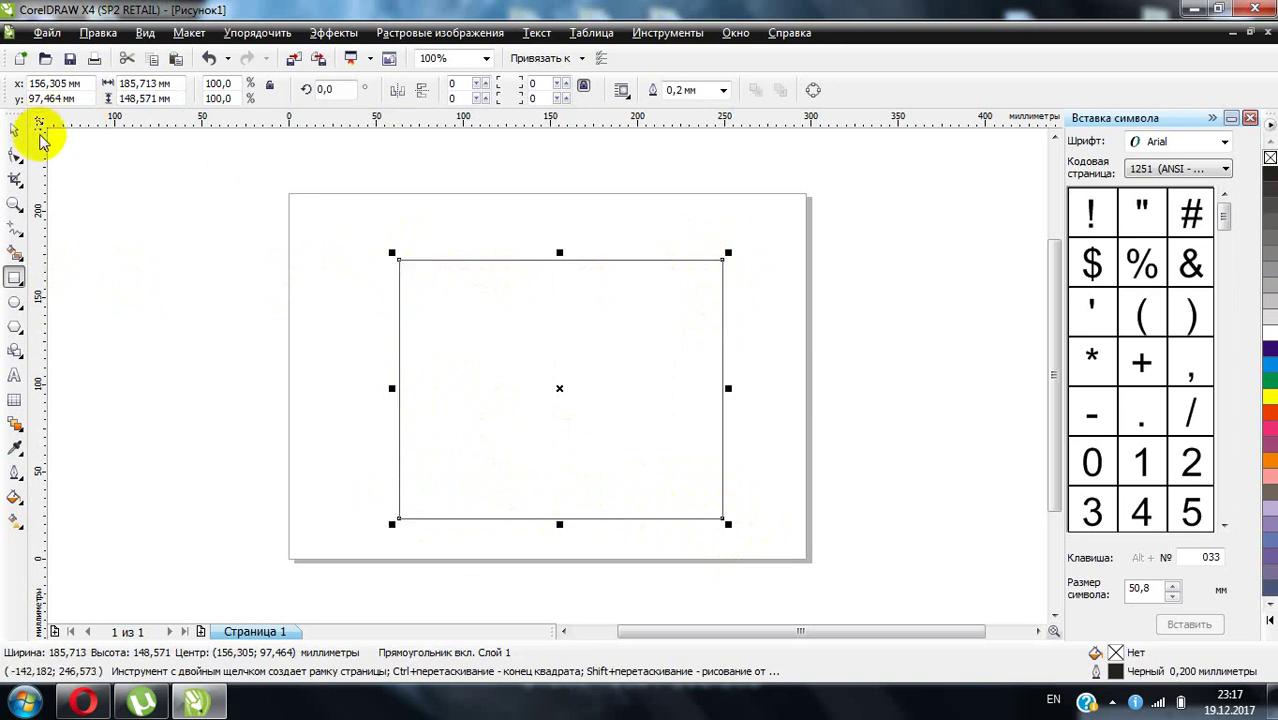
- Round the rectangle's corners to about 51 with the Shape tool and delete the rectangle
{"action": "left_click", "coordinate": [15, 158]}
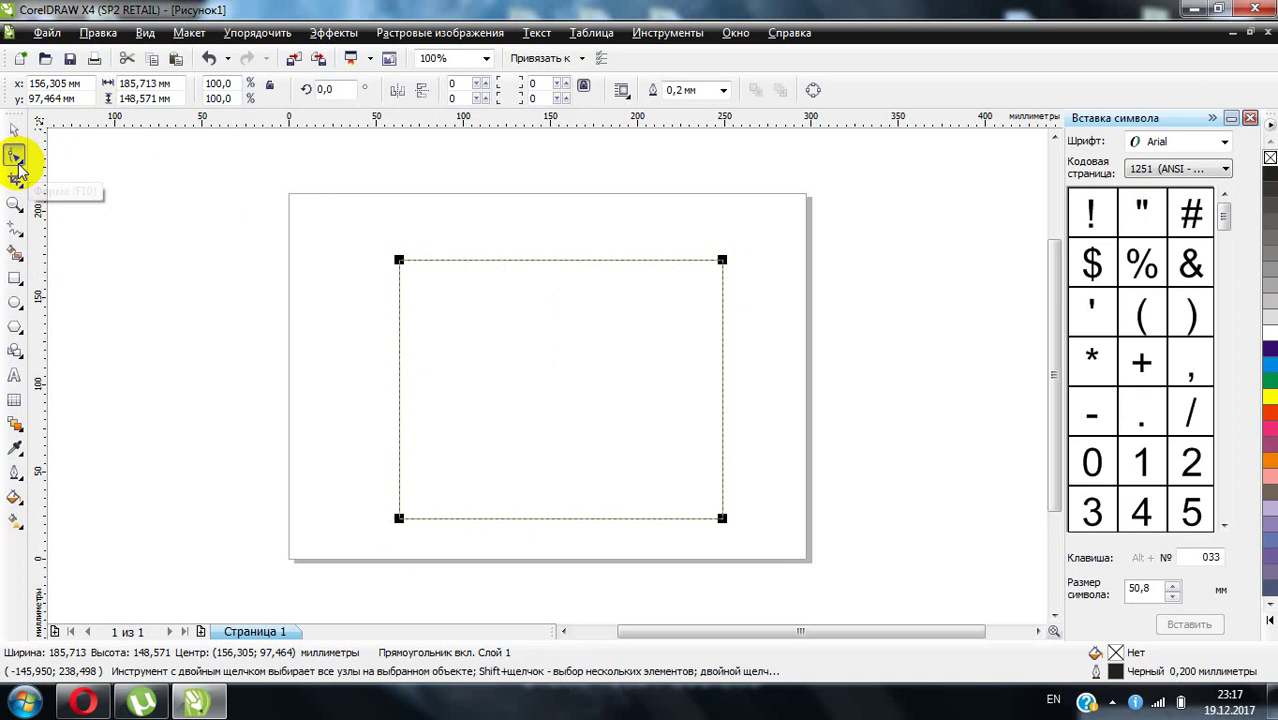
{"action": "left_click_drag", "start_coordinate": [399, 262], "coordinate": [446, 333]}
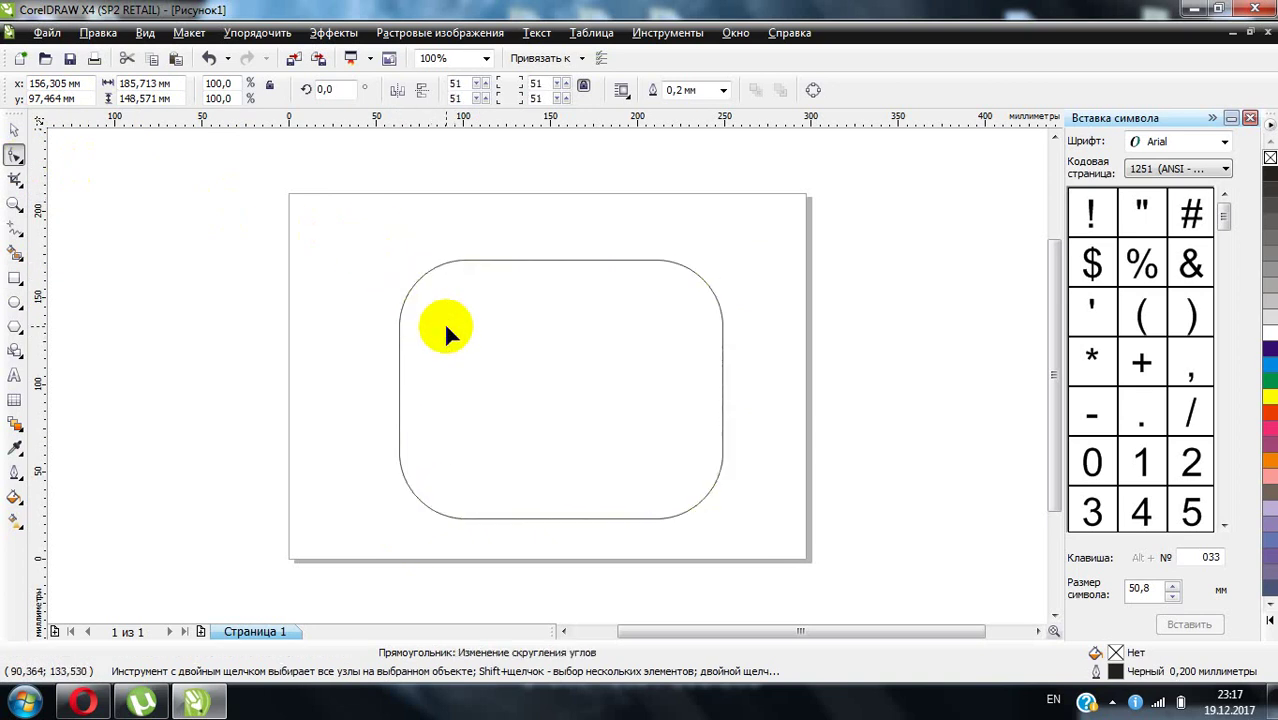
{"action": "key", "text": "Delete"}
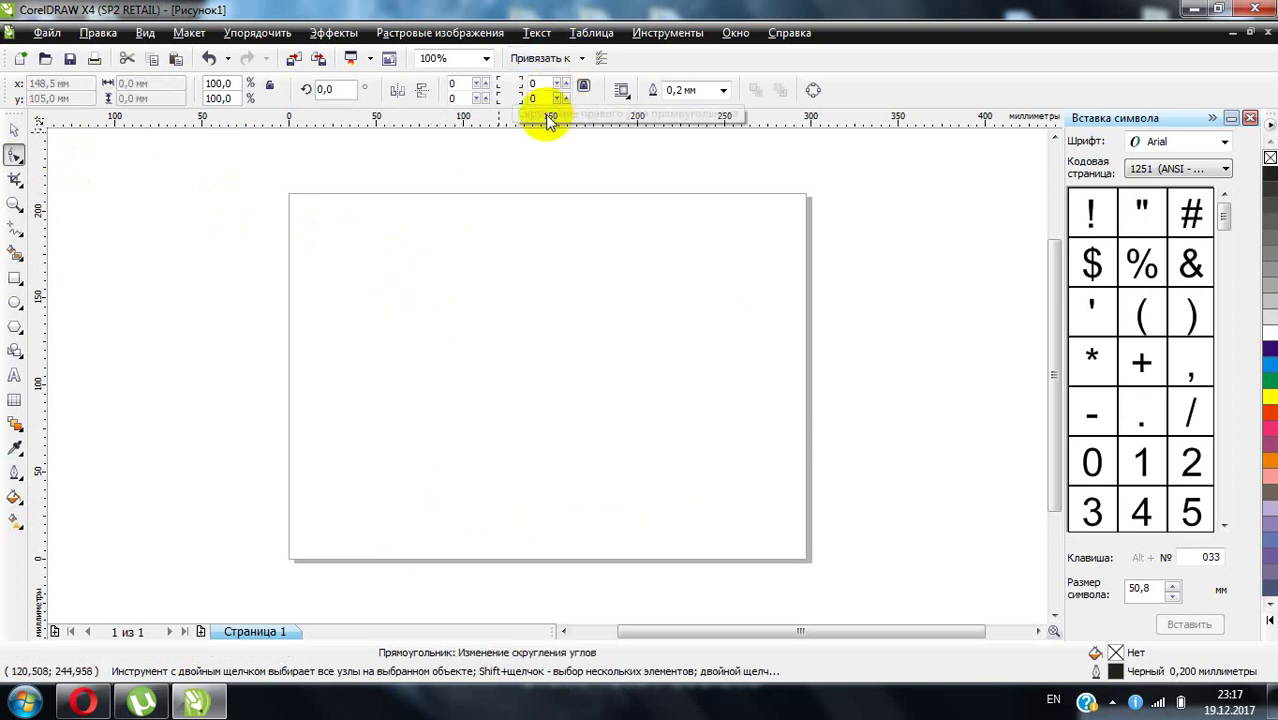
- Turn on node tracking in the Monitor options of the workspace
{"action": "left_click", "coordinate": [660, 36]}
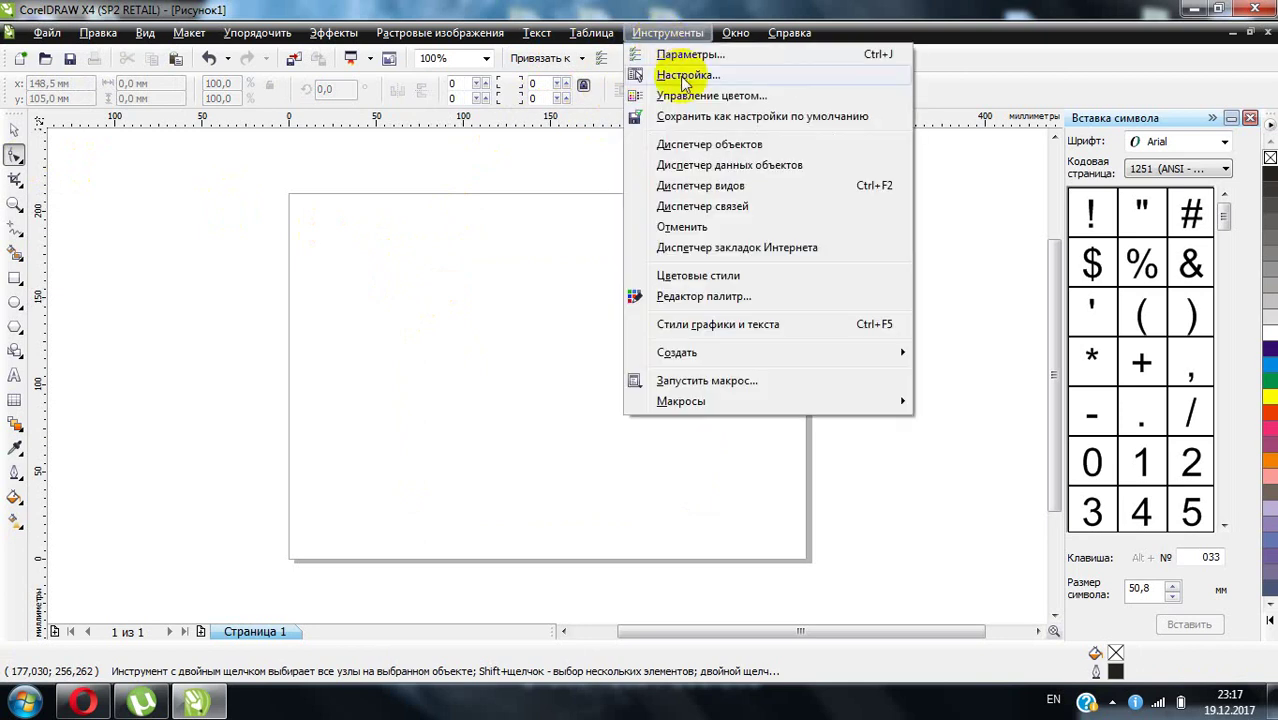
{"action": "left_click", "coordinate": [684, 78]}
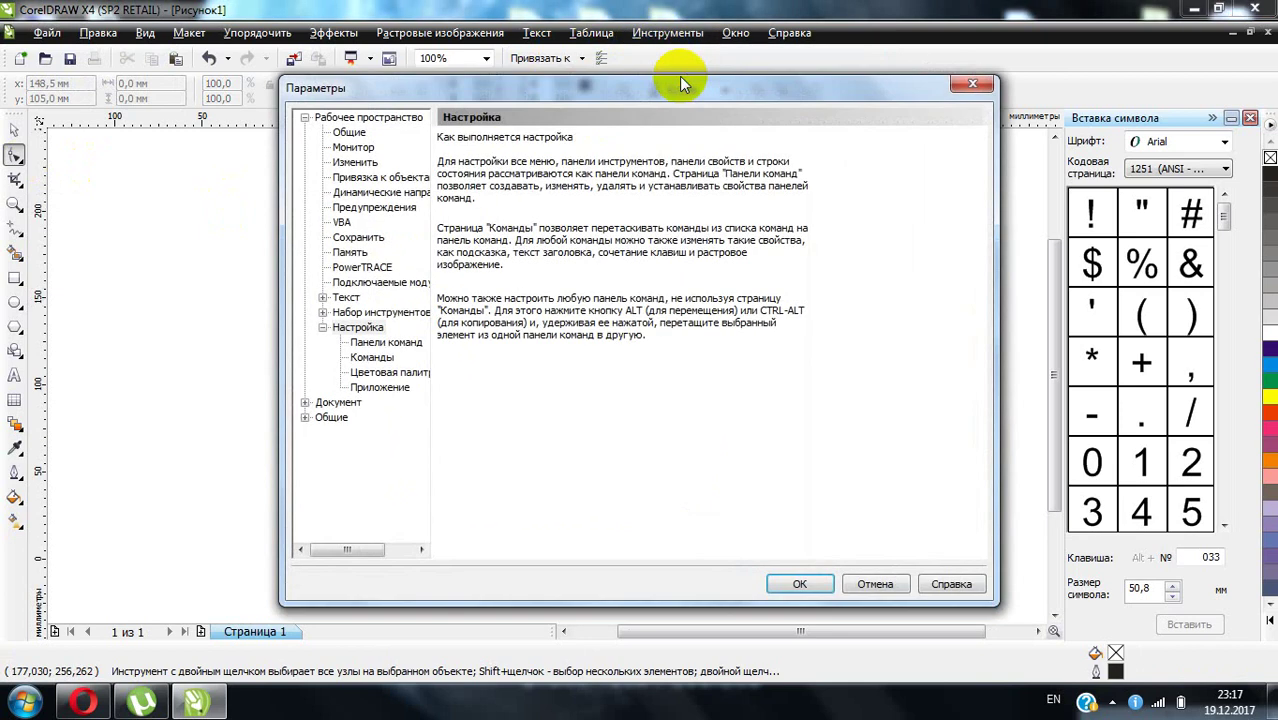
{"action": "left_click", "coordinate": [352, 148]}
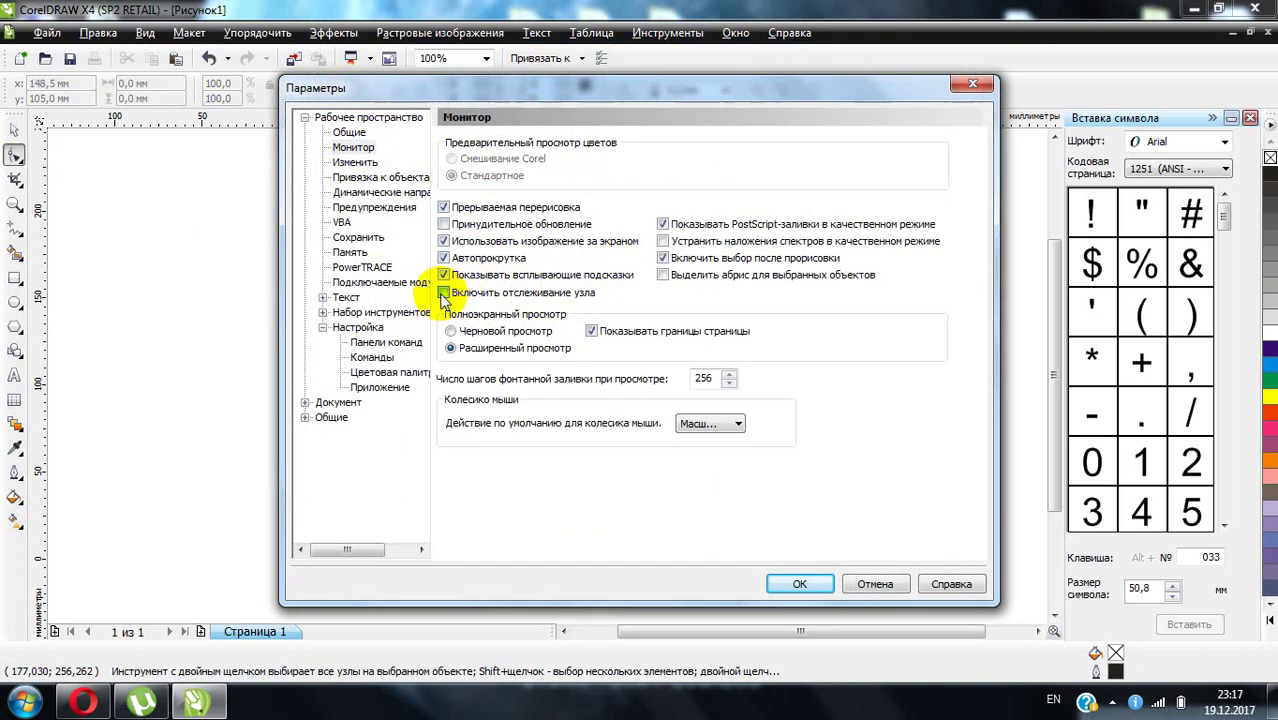
{"action": "left_click", "coordinate": [800, 585]}
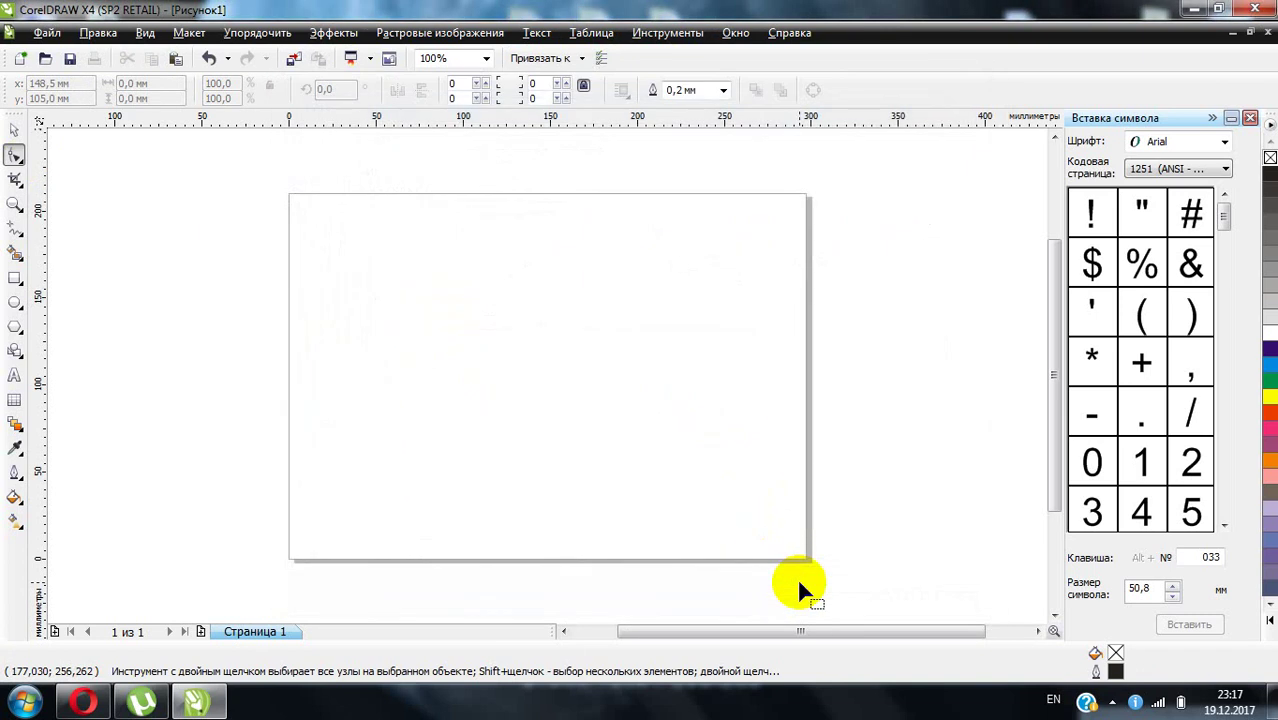
- Draw a rectangle about 136 × 117 mm inside the page
{"action": "left_click", "coordinate": [15, 280]}
{"action": "mouse_move", "coordinate": [414, 278]}
{"action": "left_mouse_down"}
{"action": "mouse_move", "coordinate": [437, 382]}
{"action": "mouse_move", "coordinate": [594, 472]}
{"action": "mouse_move", "coordinate": [673, 484]}
{"action": "mouse_move", "coordinate": [652, 483]}
{"action": "left_mouse_up"}
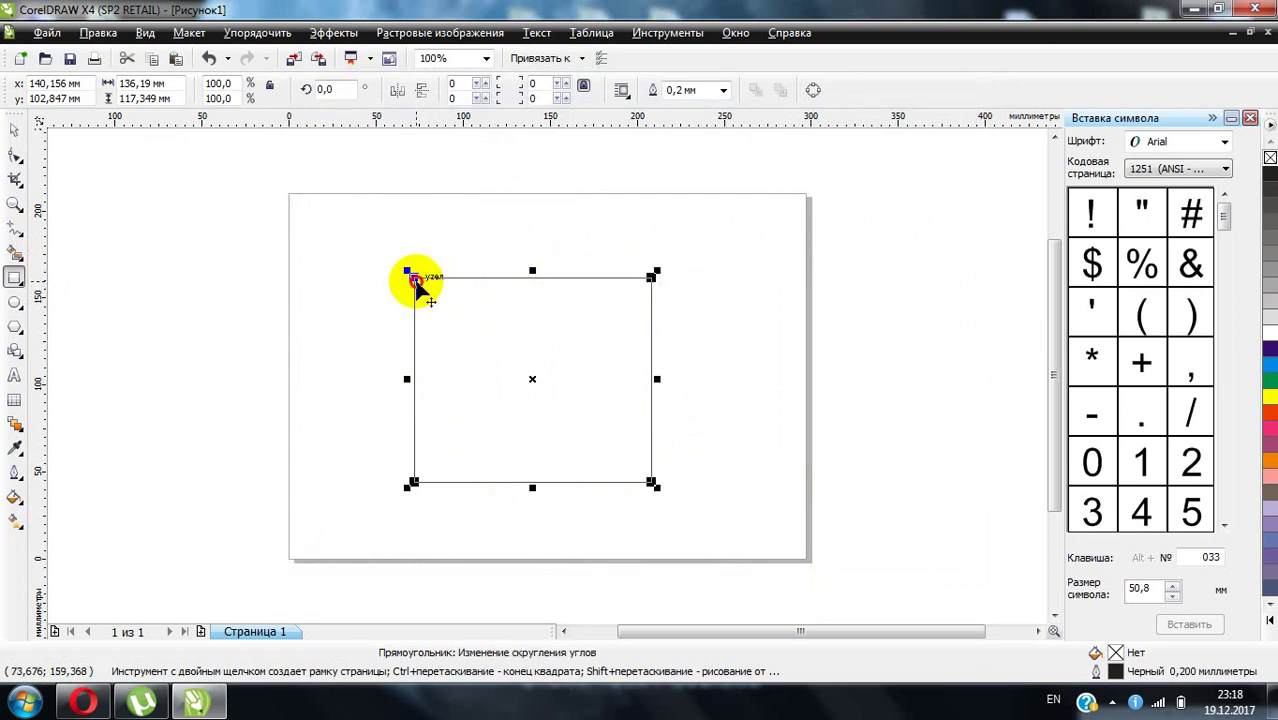
- Round the rectangle's corners to about 49 directly with the Rectangle tool and delete the rectangle
{"action": "left_click_drag", "start_coordinate": [413, 280], "coordinate": [457, 330]}
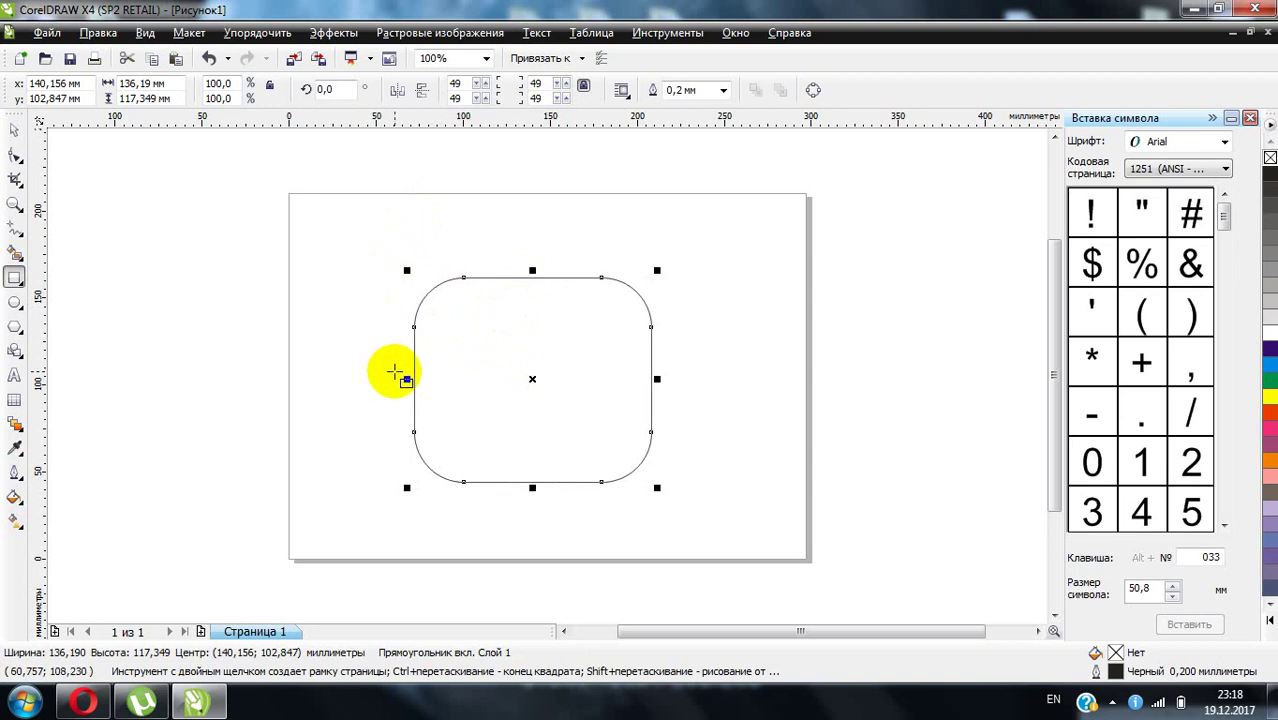
{"action": "key", "text": "Delete"}
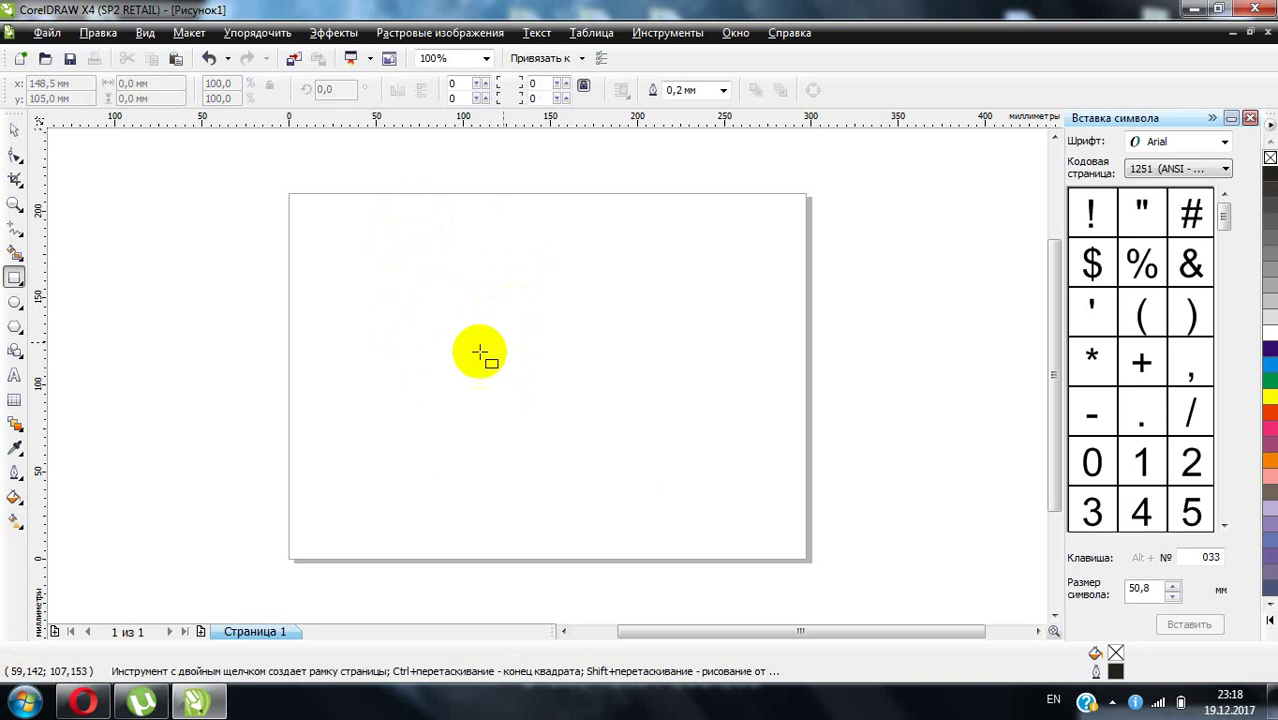
- Open the General workspace options and examine the available display resolutions
{"action": "left_click", "coordinate": [656, 34]}
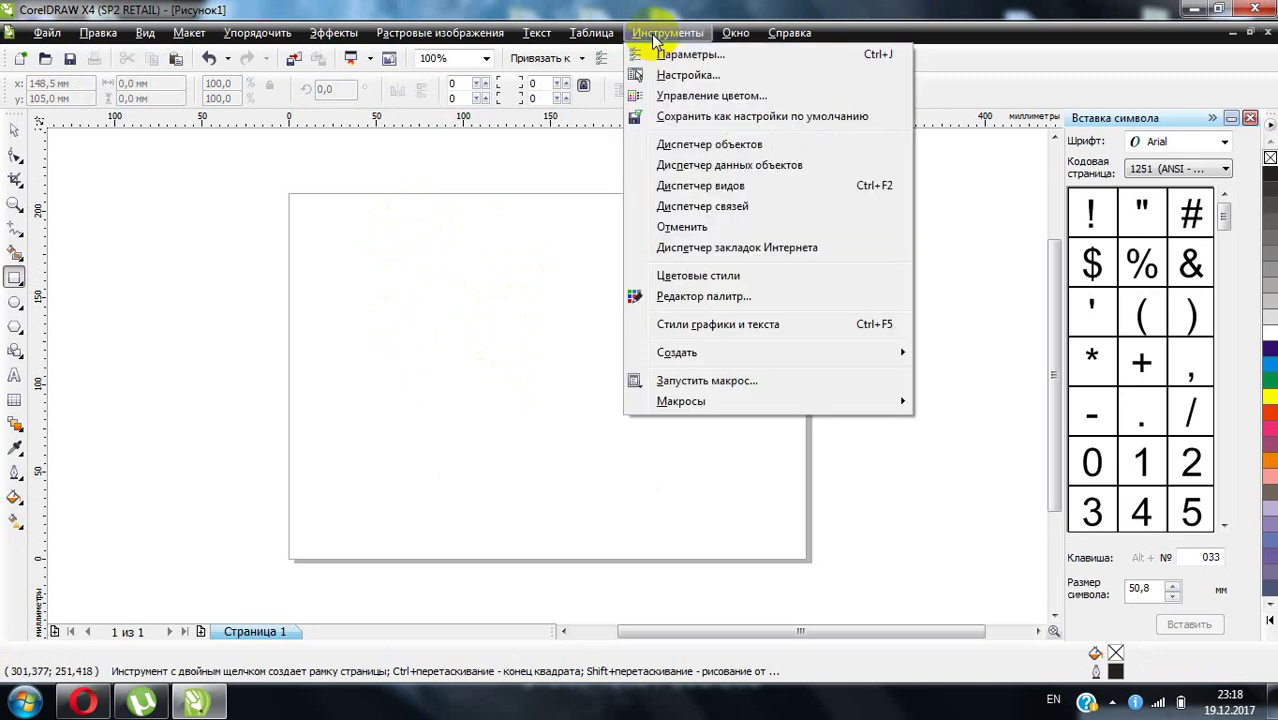
{"action": "left_click", "coordinate": [683, 75]}
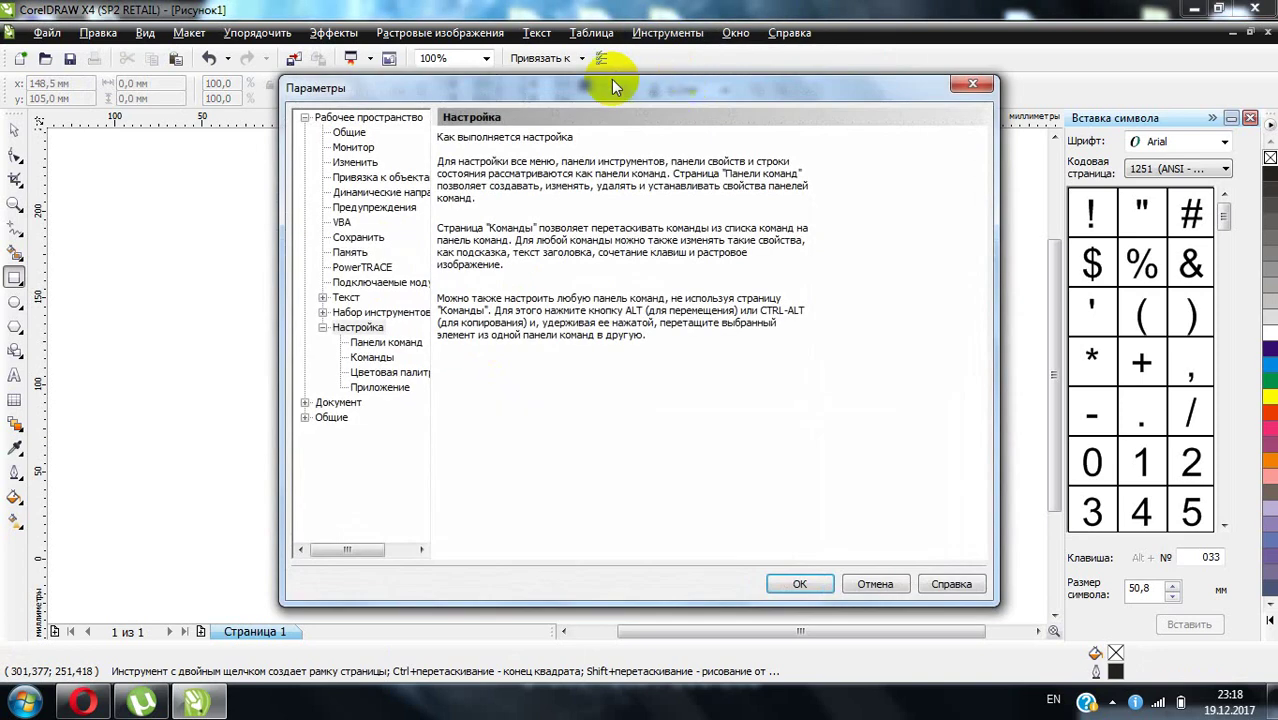
{"action": "left_click", "coordinate": [352, 121]}
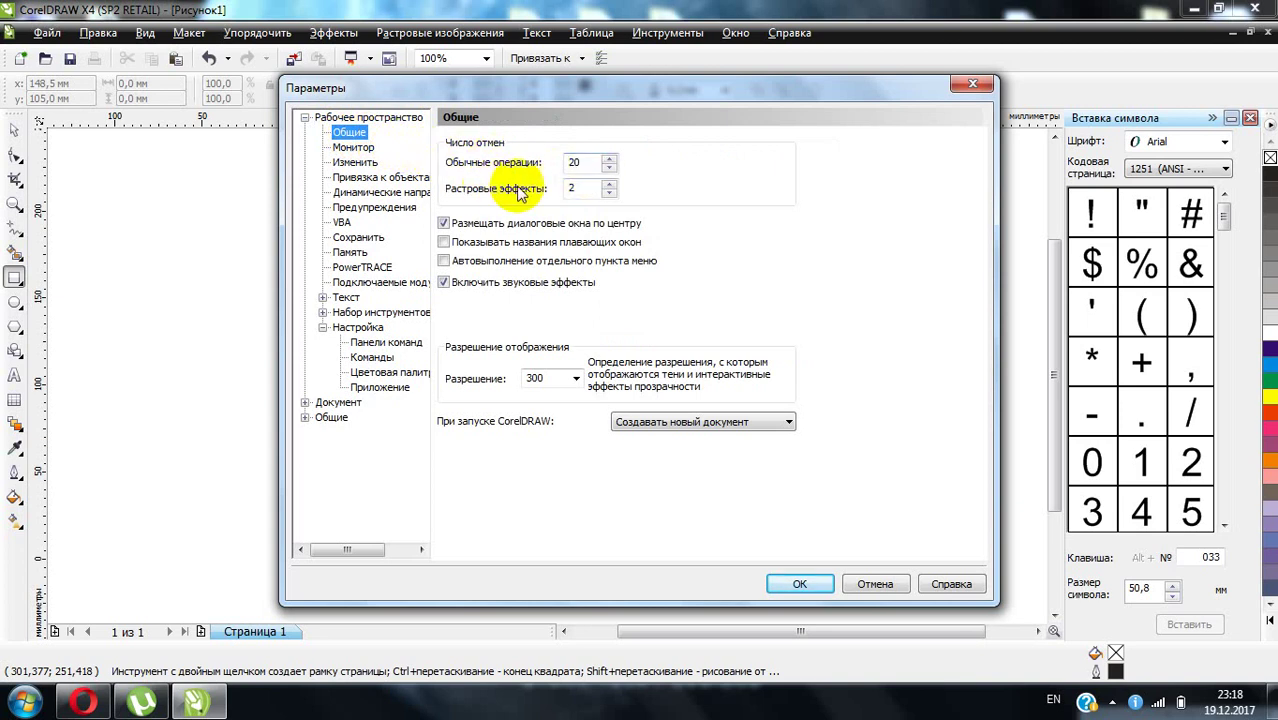
{"action": "left_click", "coordinate": [575, 379]}
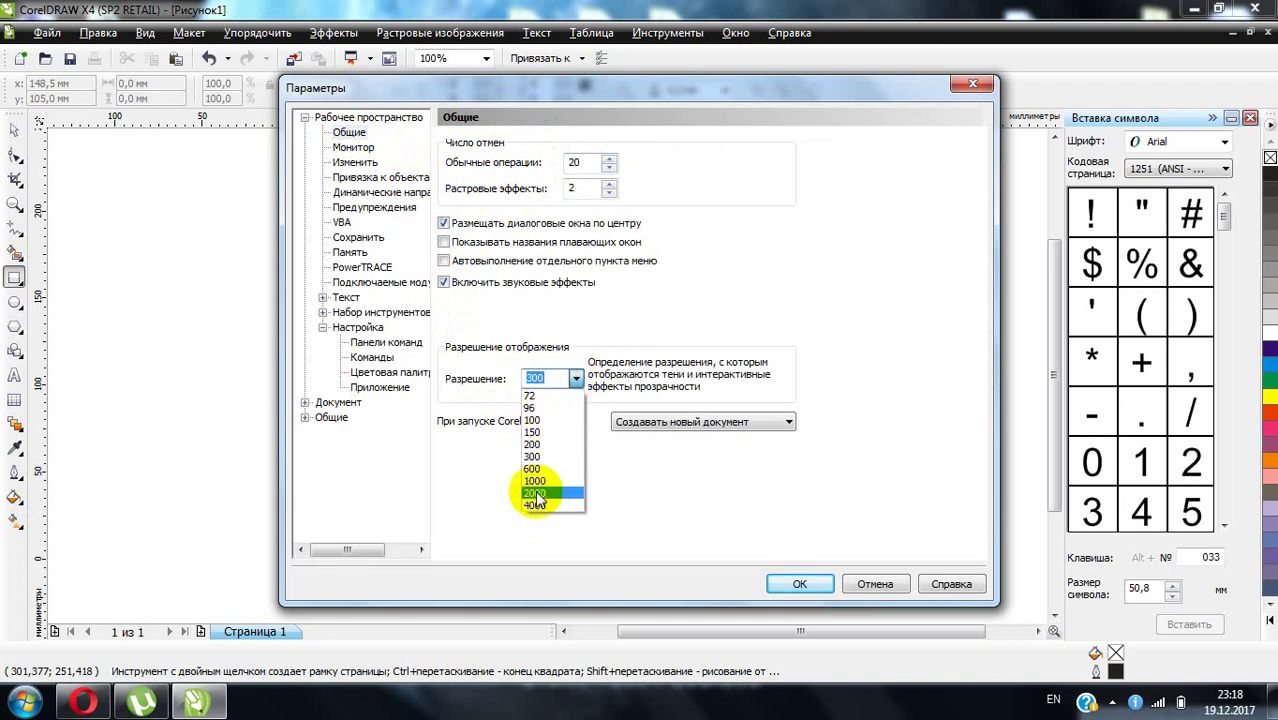
{"action": "left_click", "coordinate": [680, 460]}
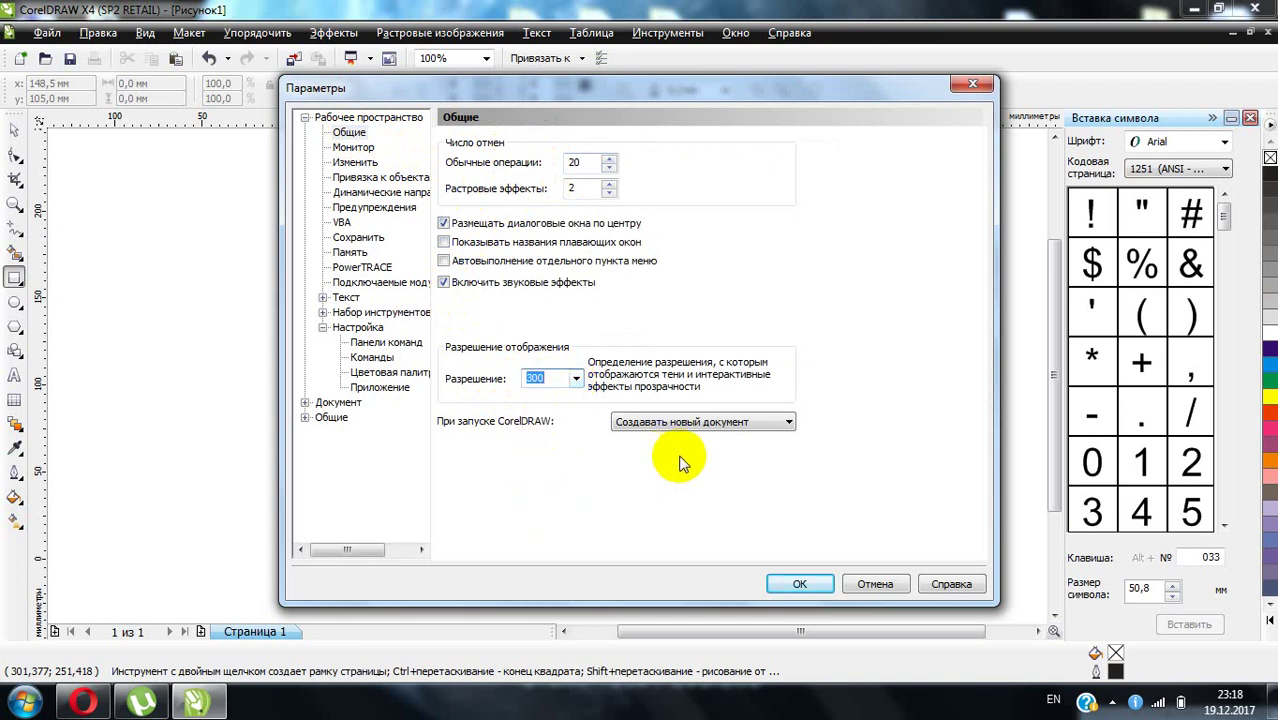
- Try switching the startup action between the welcome screen and creating a new document, and discard the options changes
{"action": "left_click", "coordinate": [782, 421]}
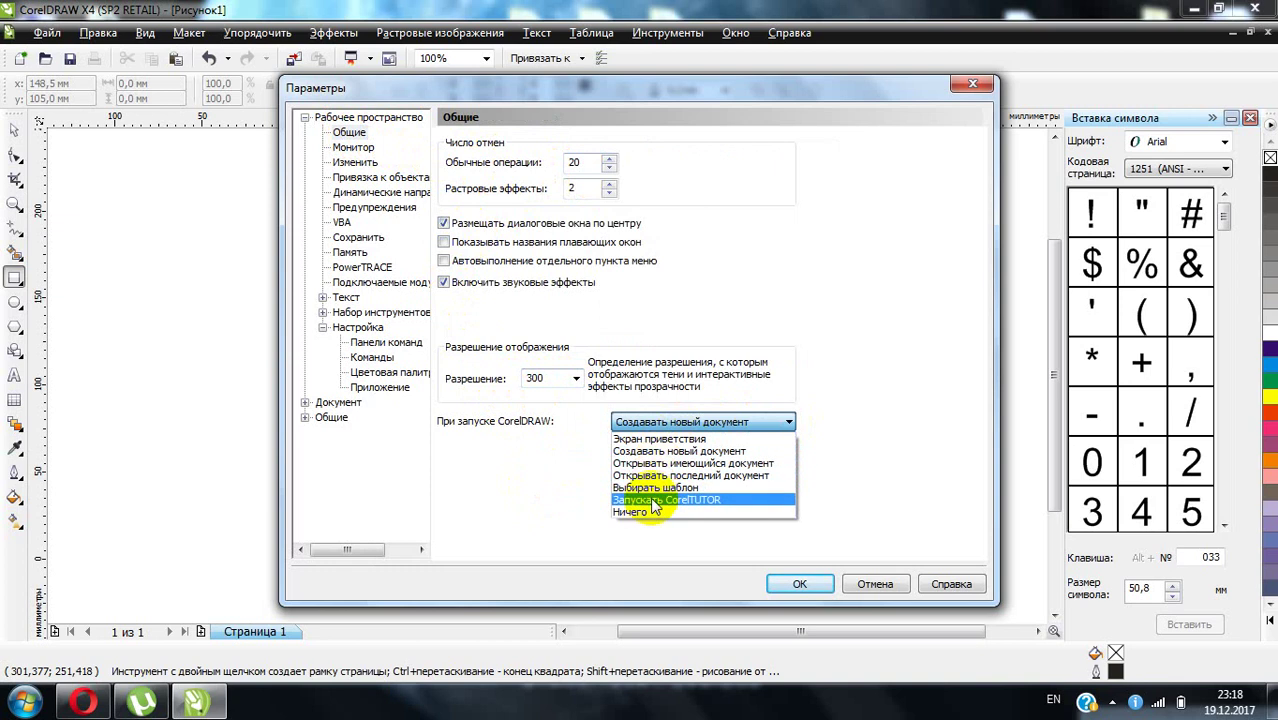
{"action": "left_click", "coordinate": [655, 440]}
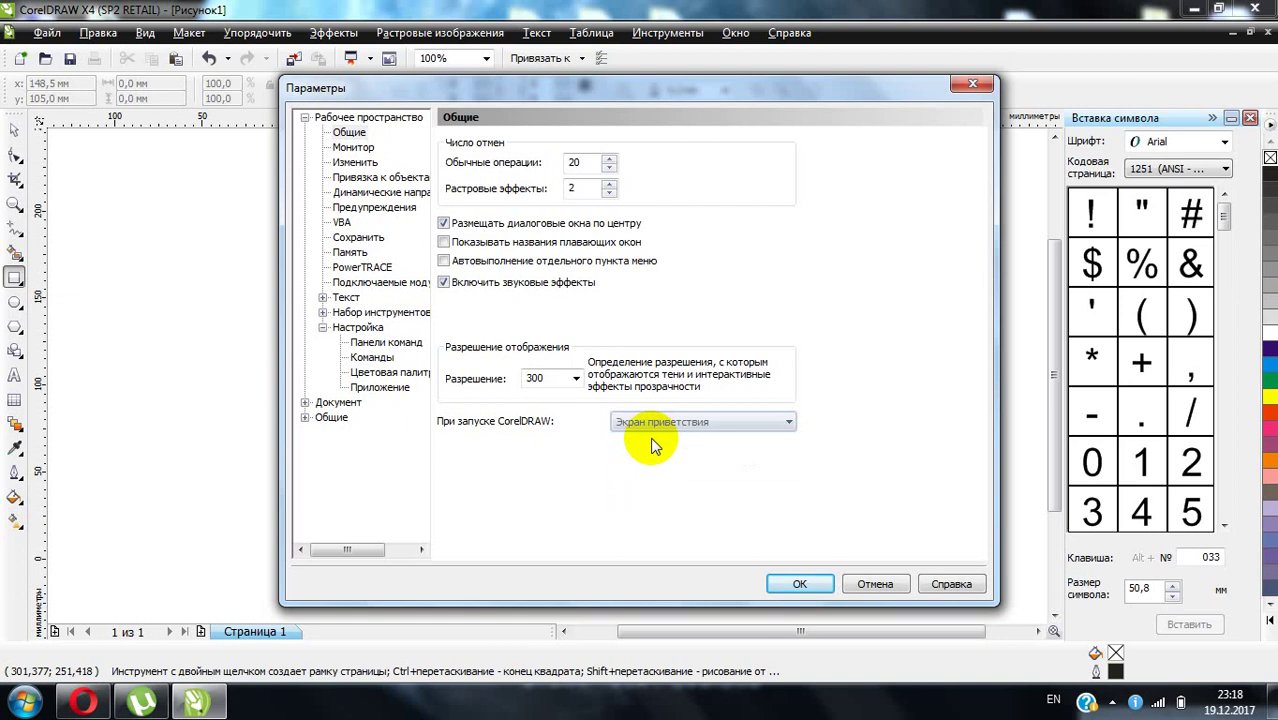
{"action": "left_click", "coordinate": [788, 422]}
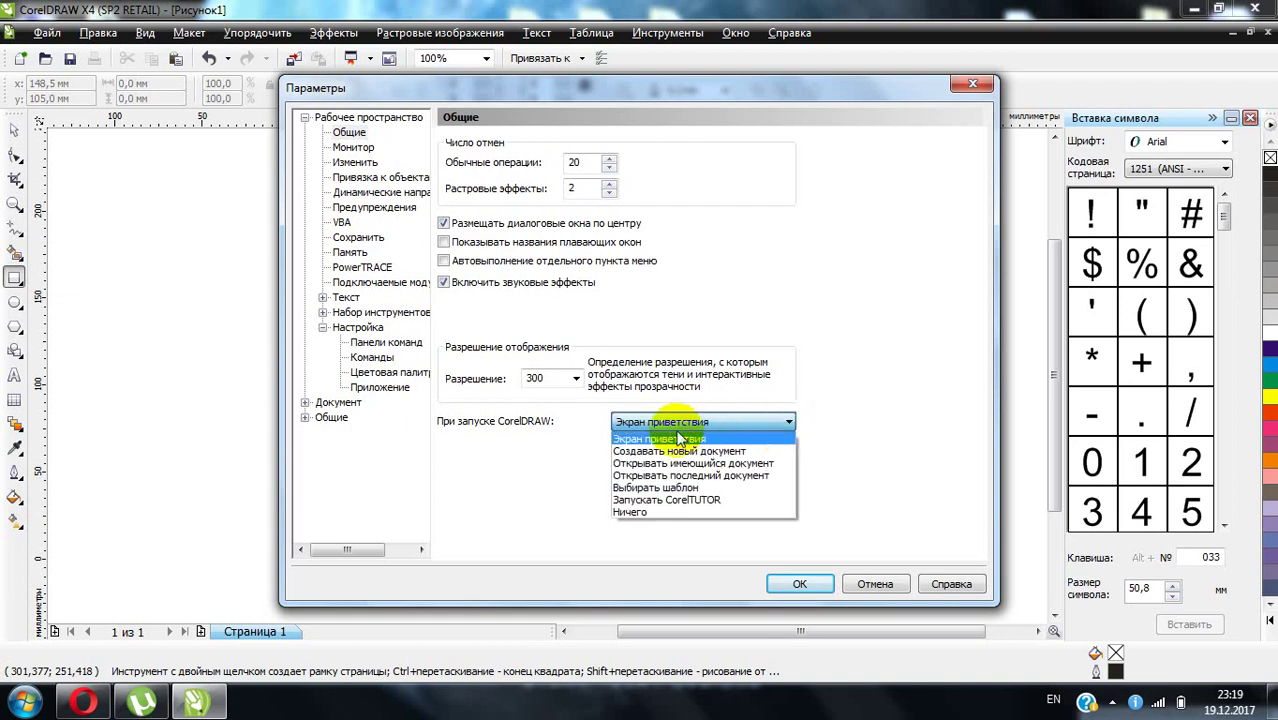
{"action": "left_click", "coordinate": [657, 452]}
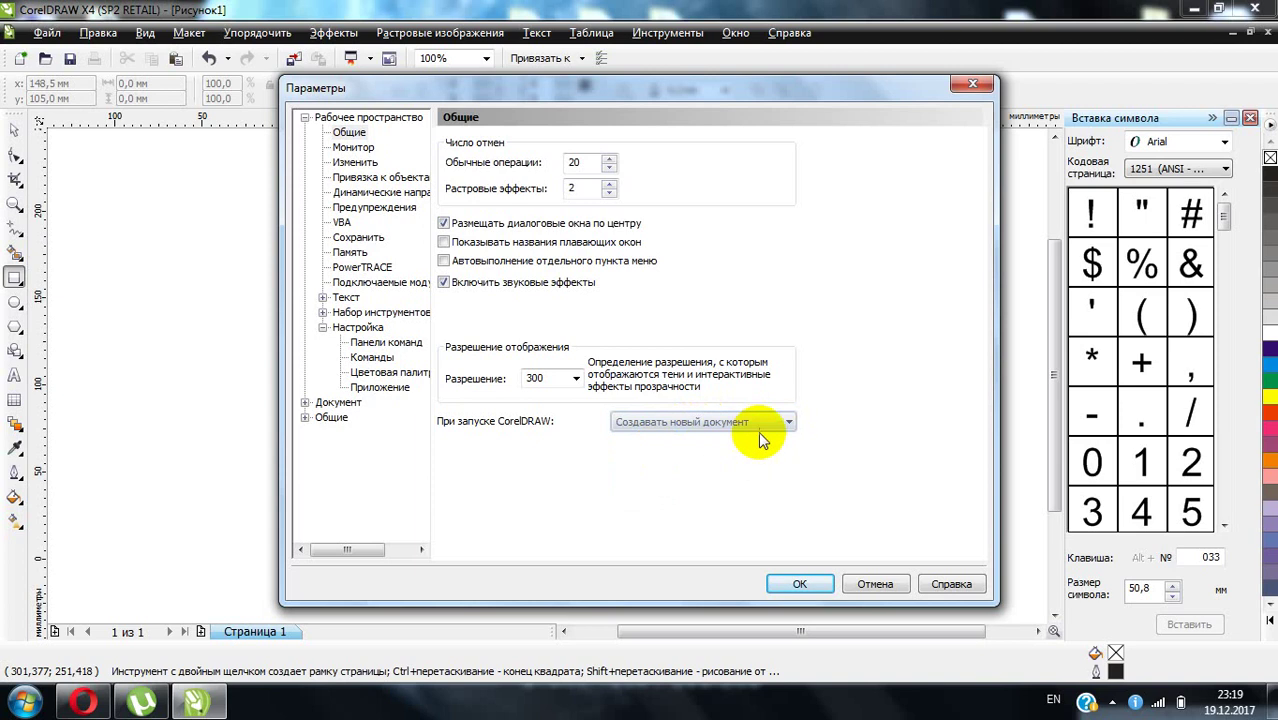
{"action": "left_click", "coordinate": [766, 422]}
{"action": "left_click", "coordinate": [696, 441]}
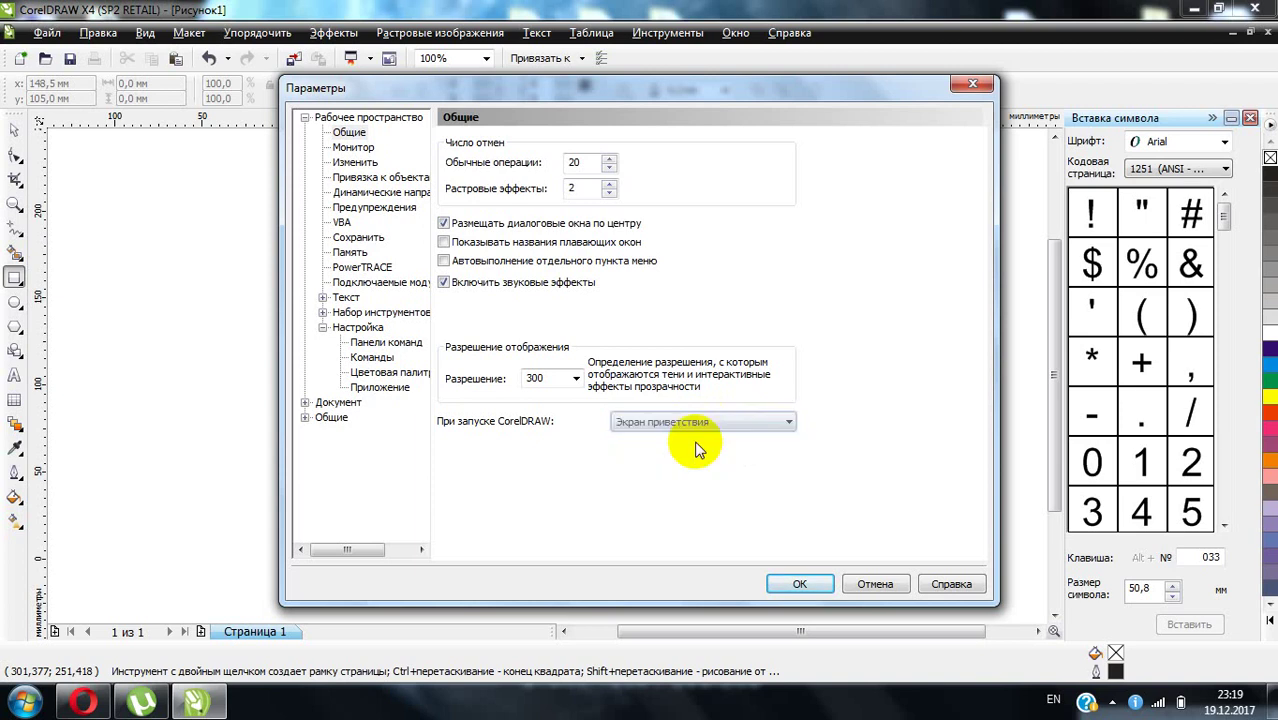
{"action": "left_click", "coordinate": [778, 423]}
{"action": "left_click", "coordinate": [668, 453]}
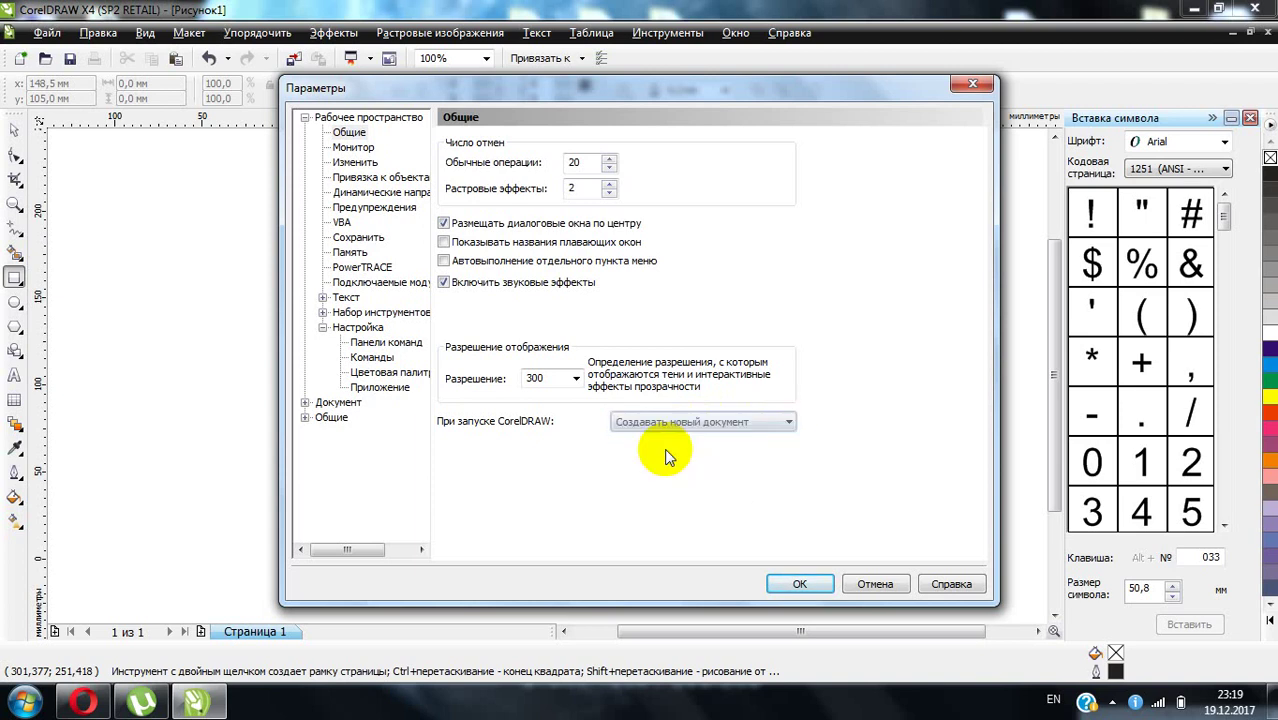
{"action": "left_click", "coordinate": [856, 586]}
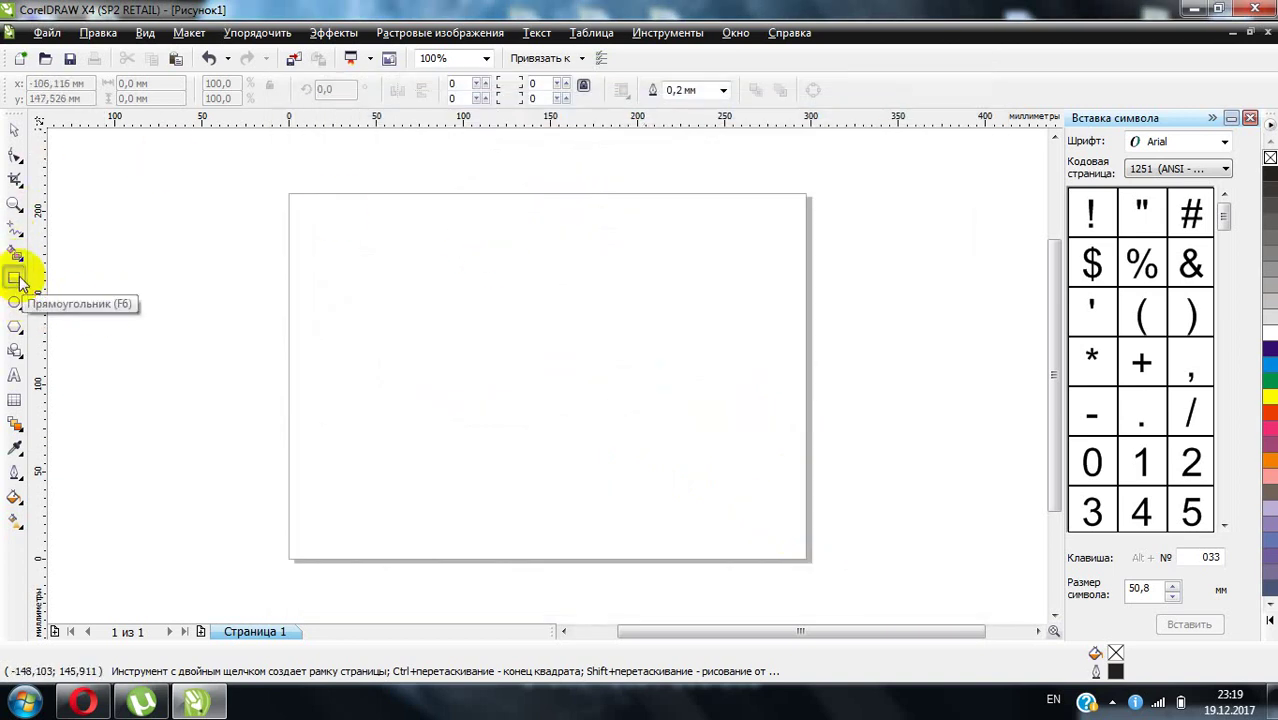
- Draw a rectangle about 117 × 111 mm inside the page and pick its upper-left node with the Shape tool
{"action": "left_click", "coordinate": [15, 164]}
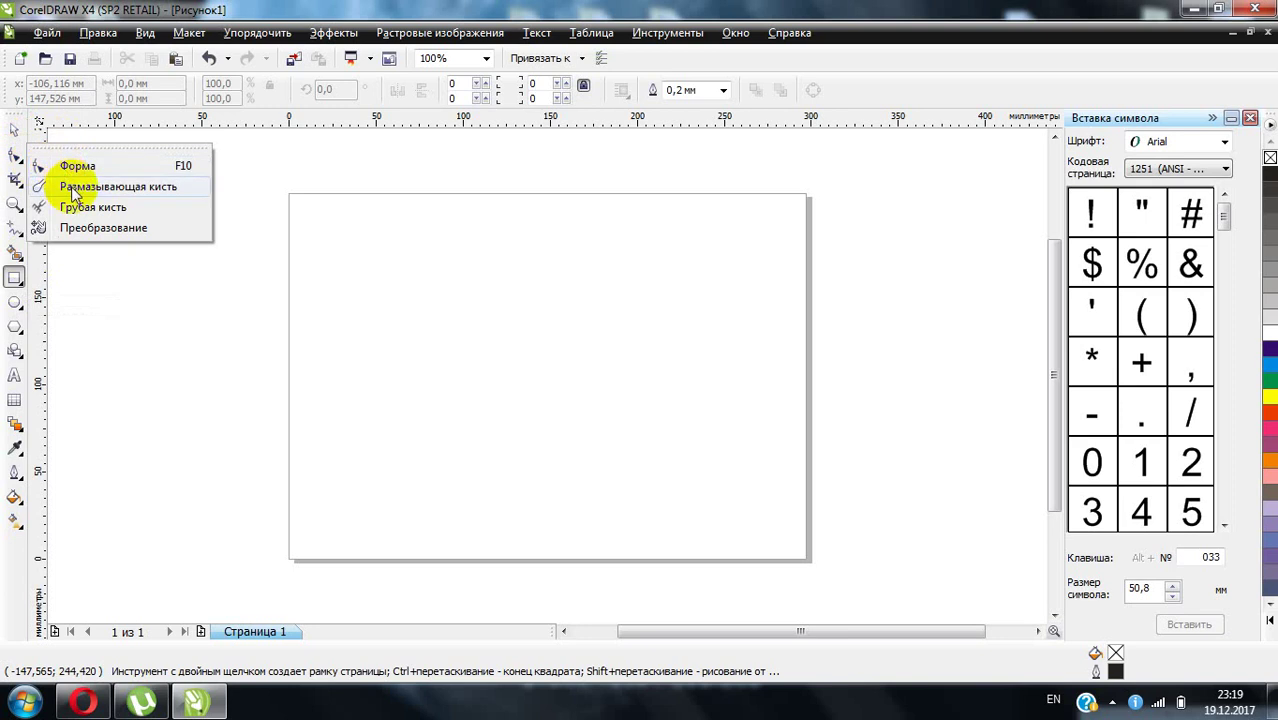
{"action": "left_click", "coordinate": [74, 257]}
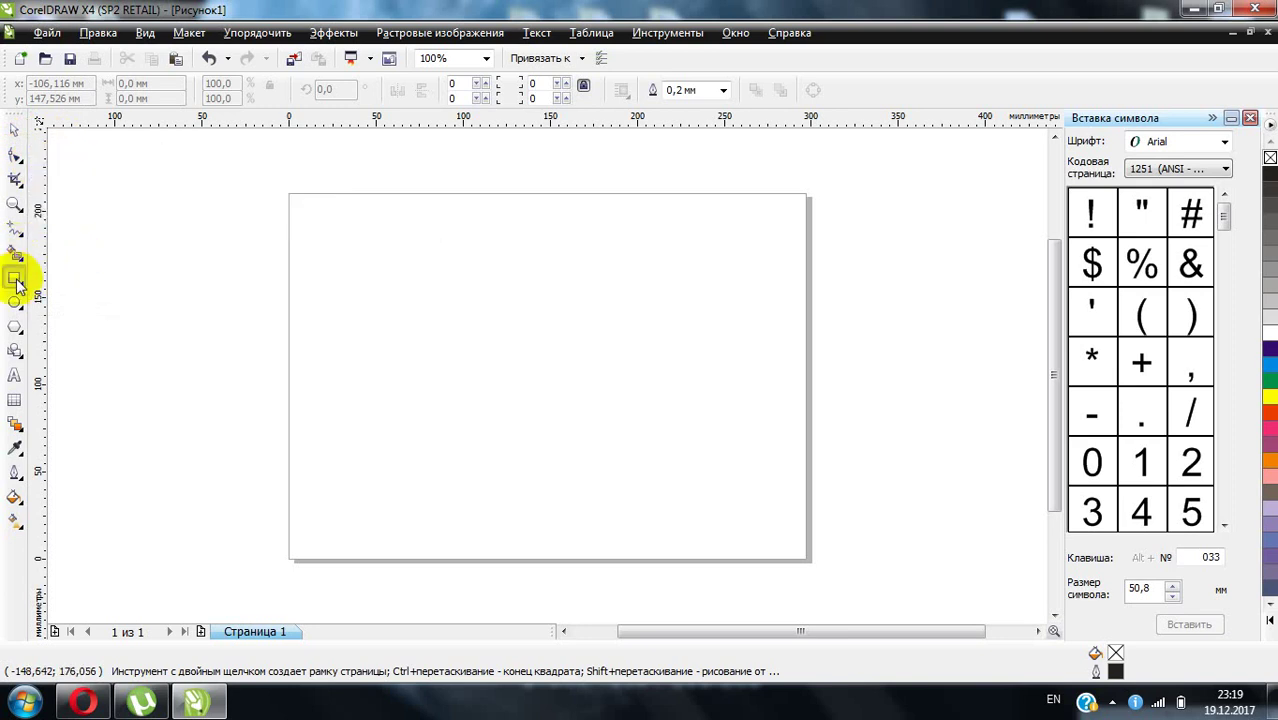
{"action": "mouse_move", "coordinate": [416, 262]}
{"action": "left_mouse_down"}
{"action": "mouse_move", "coordinate": [542, 428]}
{"action": "mouse_move", "coordinate": [620, 462]}
{"action": "left_mouse_up"}
{"action": "left_click", "coordinate": [17, 160]}
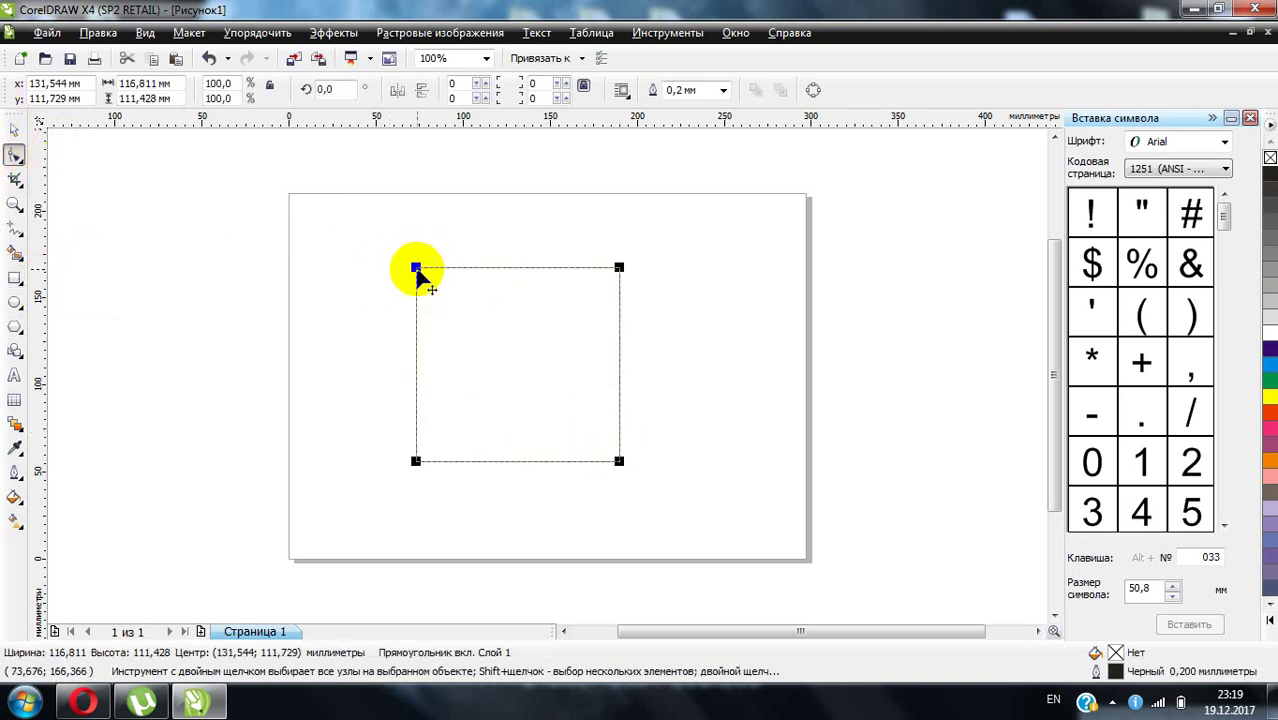
{"action": "mouse_move", "coordinate": [418, 269]}
{"action": "left_mouse_down"}
{"action": "mouse_move", "coordinate": [440, 304]}
{"action": "mouse_move", "coordinate": [418, 267]}
{"action": "left_mouse_up"}
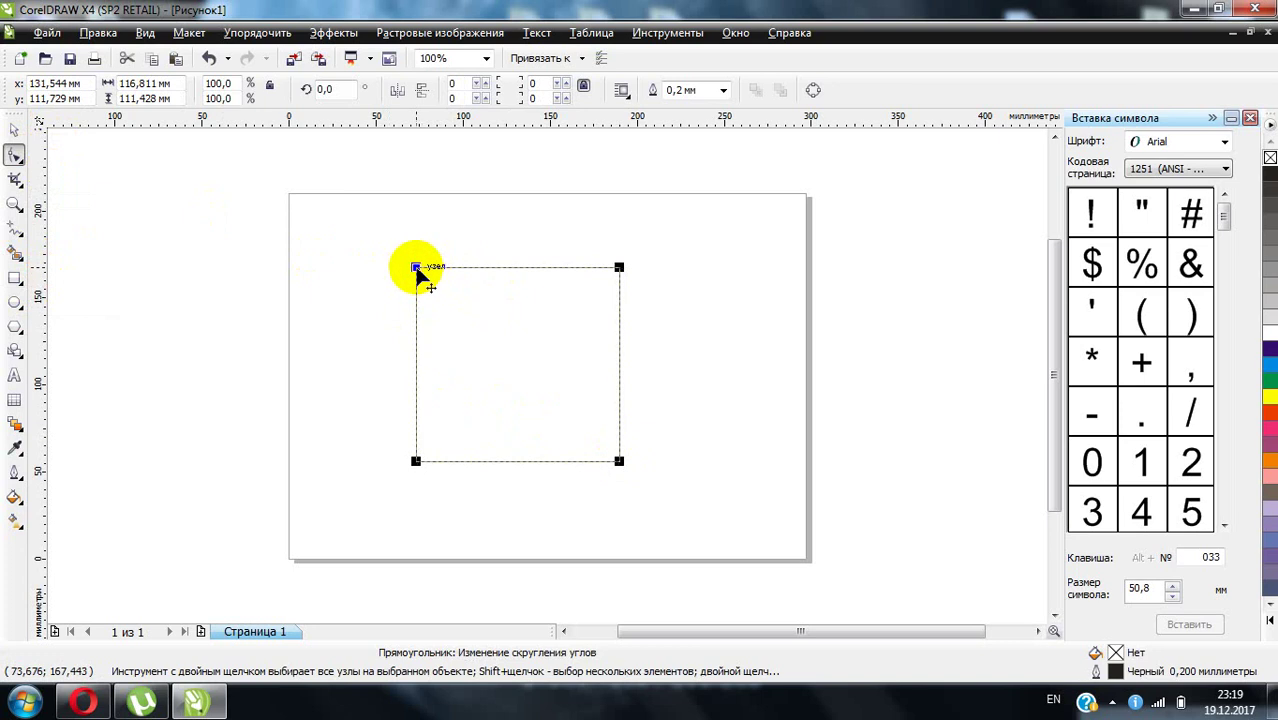
- Choose the Smudge Brush and set its dryout to 10 and its nib size to 10.7 mm
{"action": "left_click", "coordinate": [22, 163]}
{"action": "left_click_drag", "start_coordinate": [22, 163], "coordinate": [90, 198]}
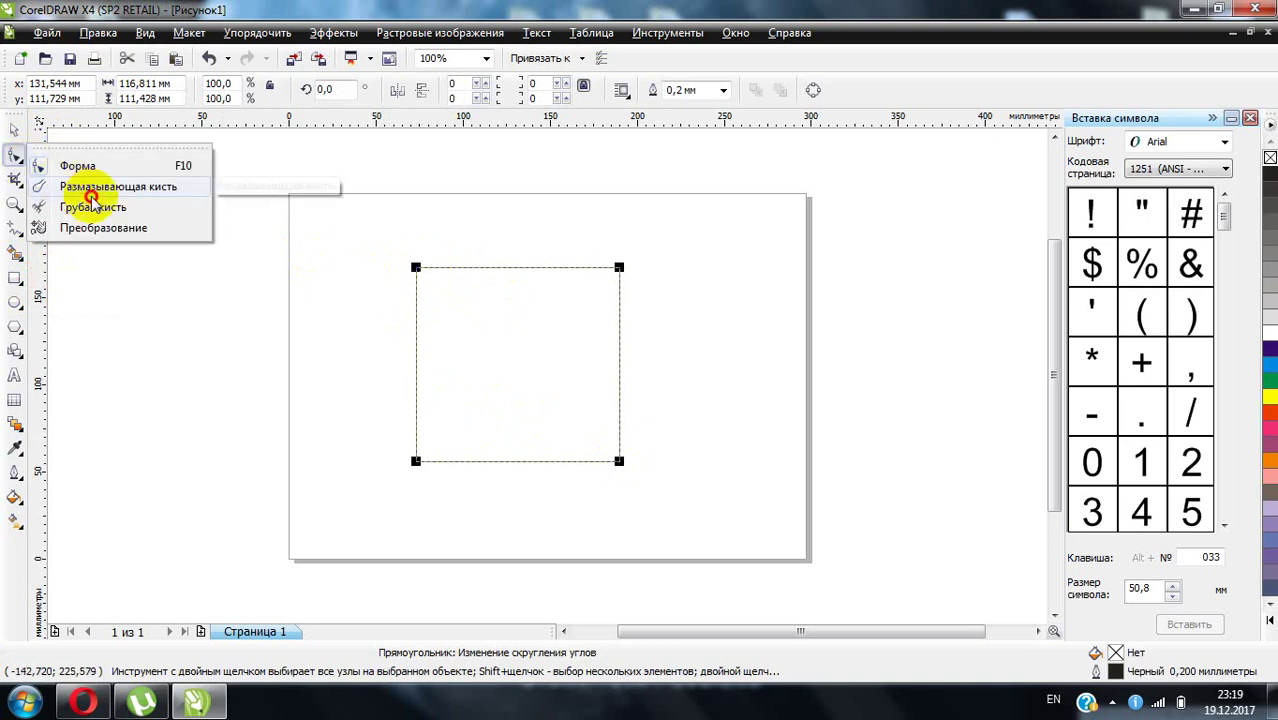
{"action": "left_click", "coordinate": [92, 193]}
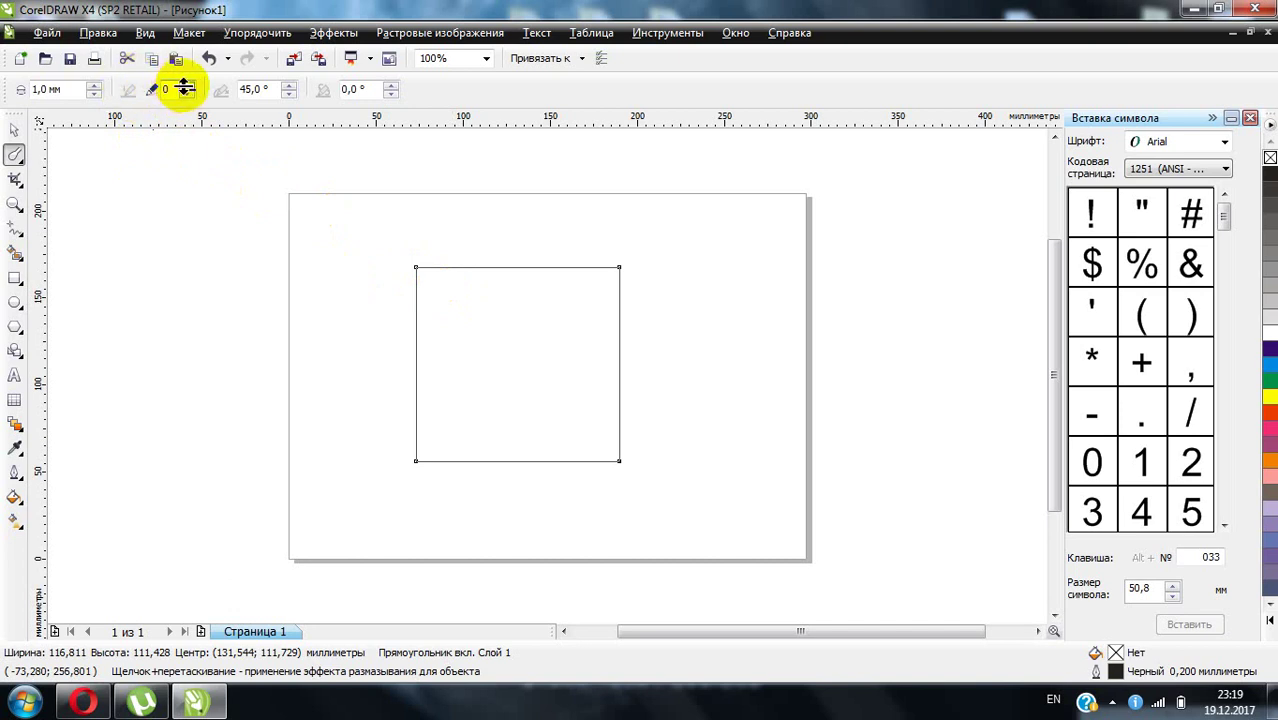
{"action": "left_click", "coordinate": [188, 84]}
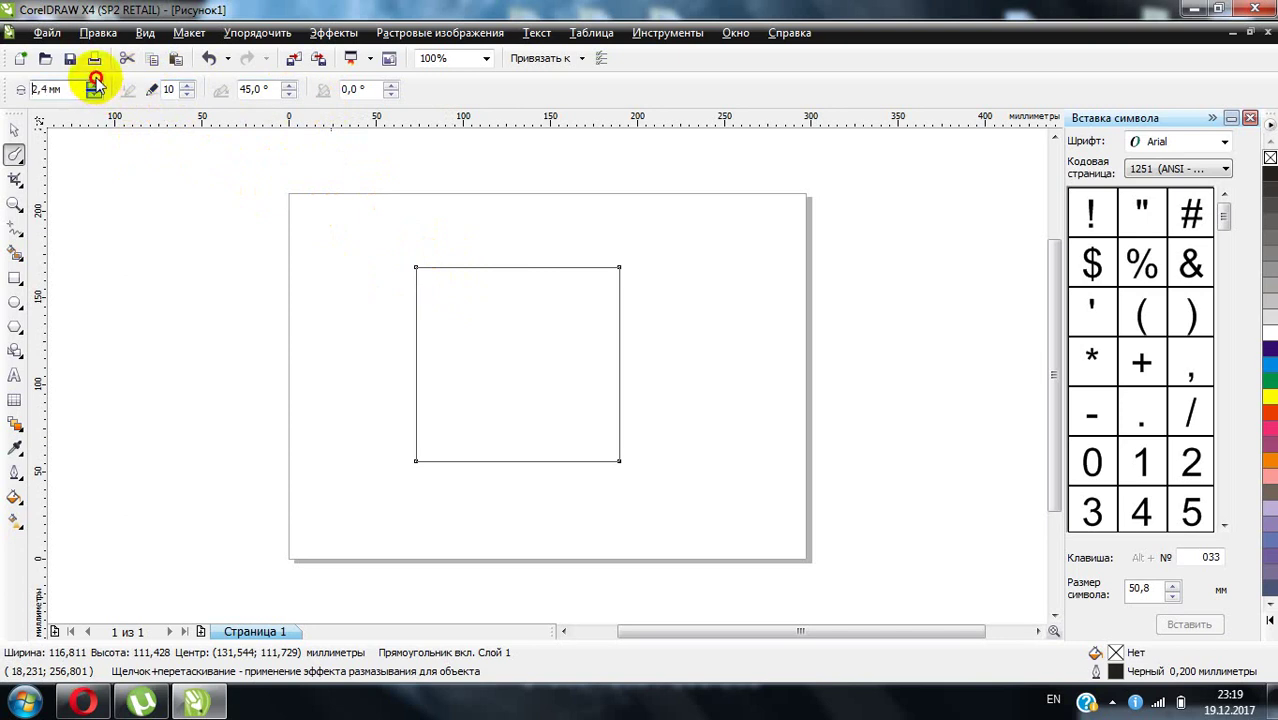
{"action": "left_click_drag", "start_coordinate": [90, 89], "coordinate": [98, 60]}
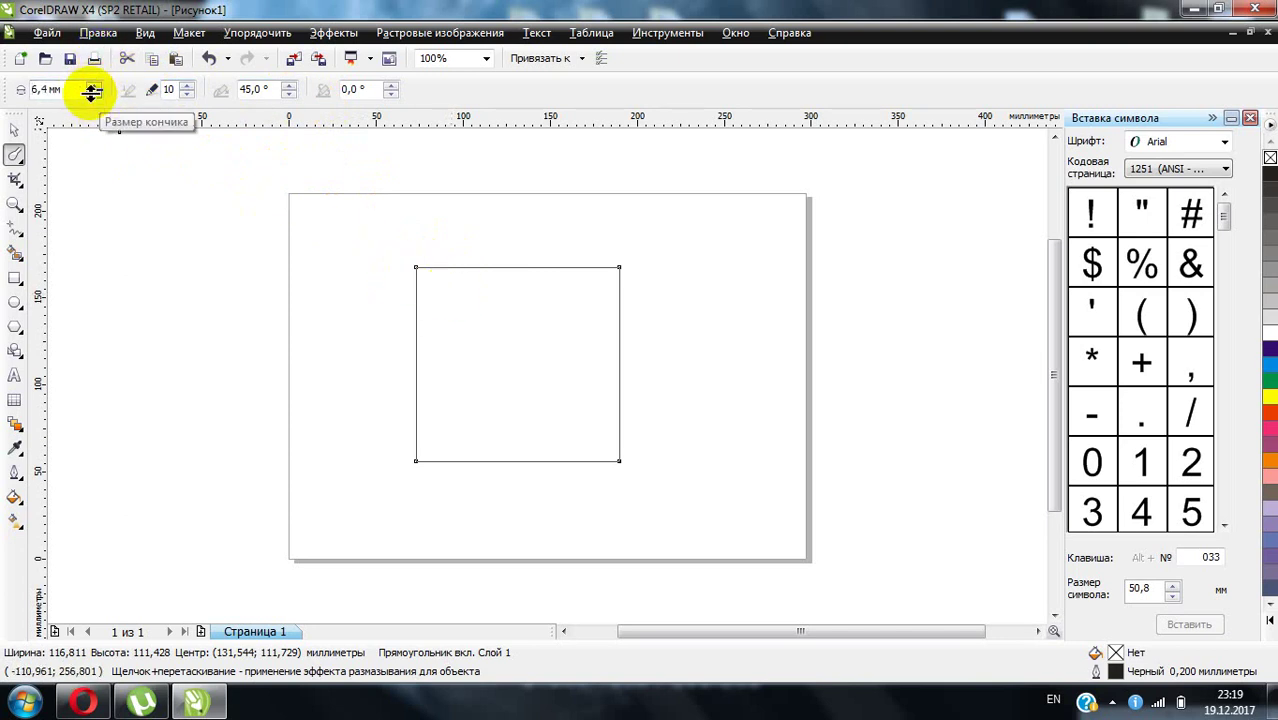
{"action": "left_click_drag", "start_coordinate": [91, 89], "coordinate": [98, 45]}
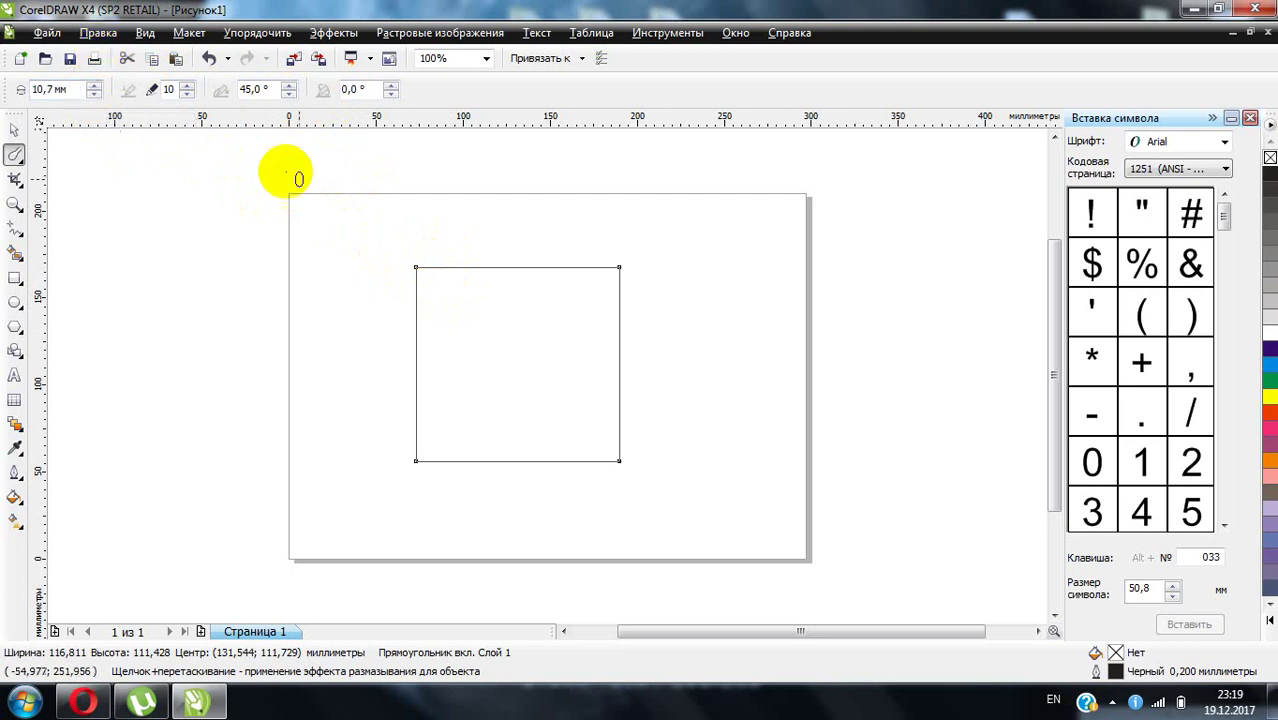
- Convert the rectangle to curves and smudge its outline at two spots on the upper edge and one each on the left and lower edges
{"action": "left_click", "coordinate": [460, 262]}
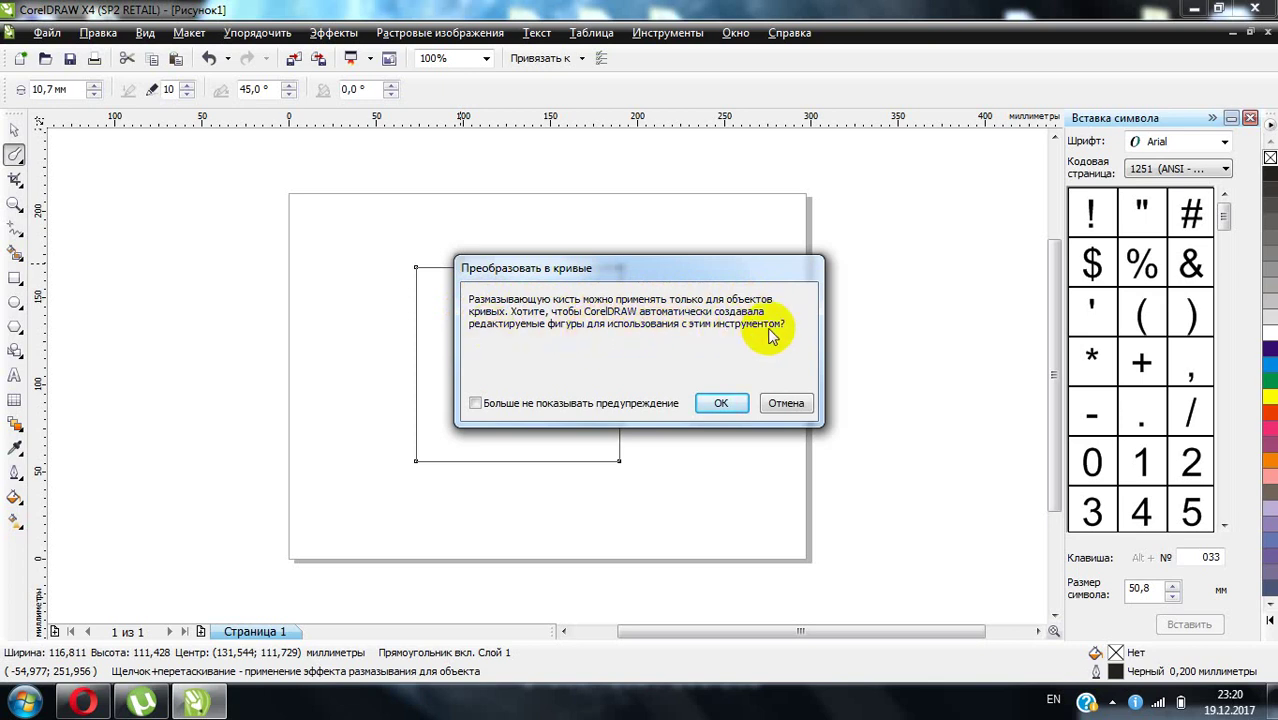
{"action": "left_click", "coordinate": [718, 403]}
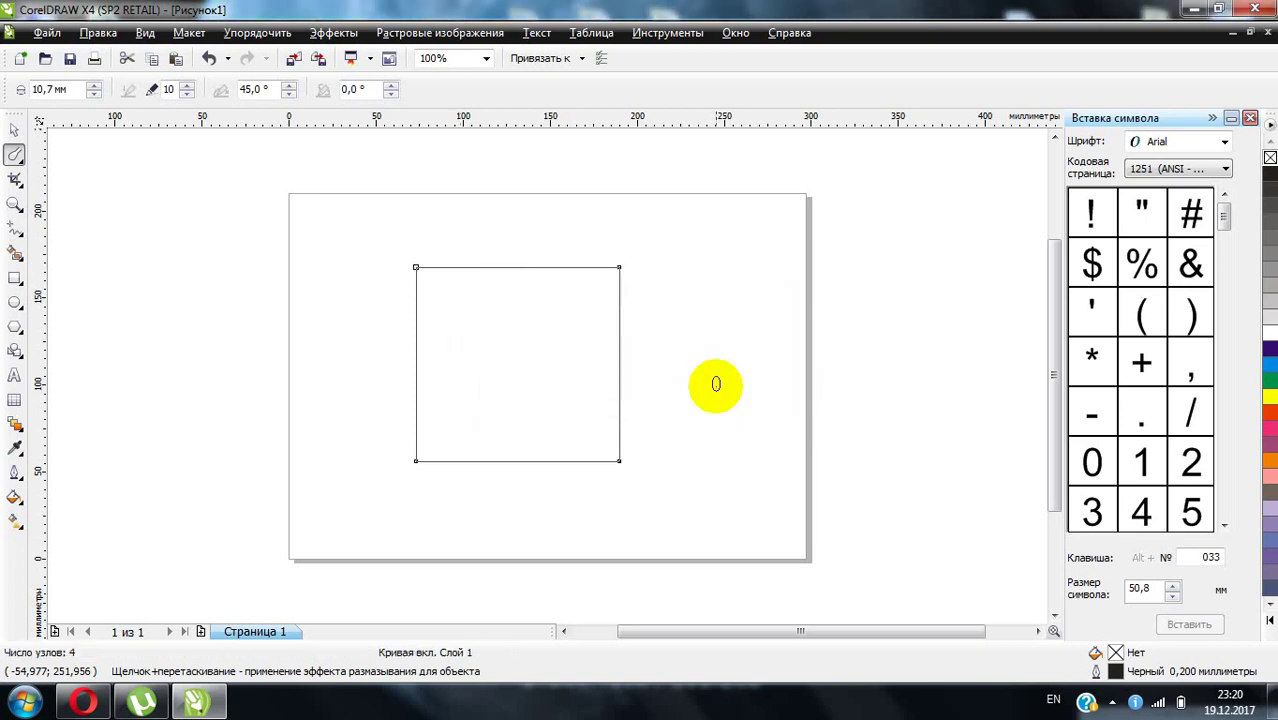
{"action": "left_click_drag", "start_coordinate": [503, 296], "coordinate": [508, 328]}
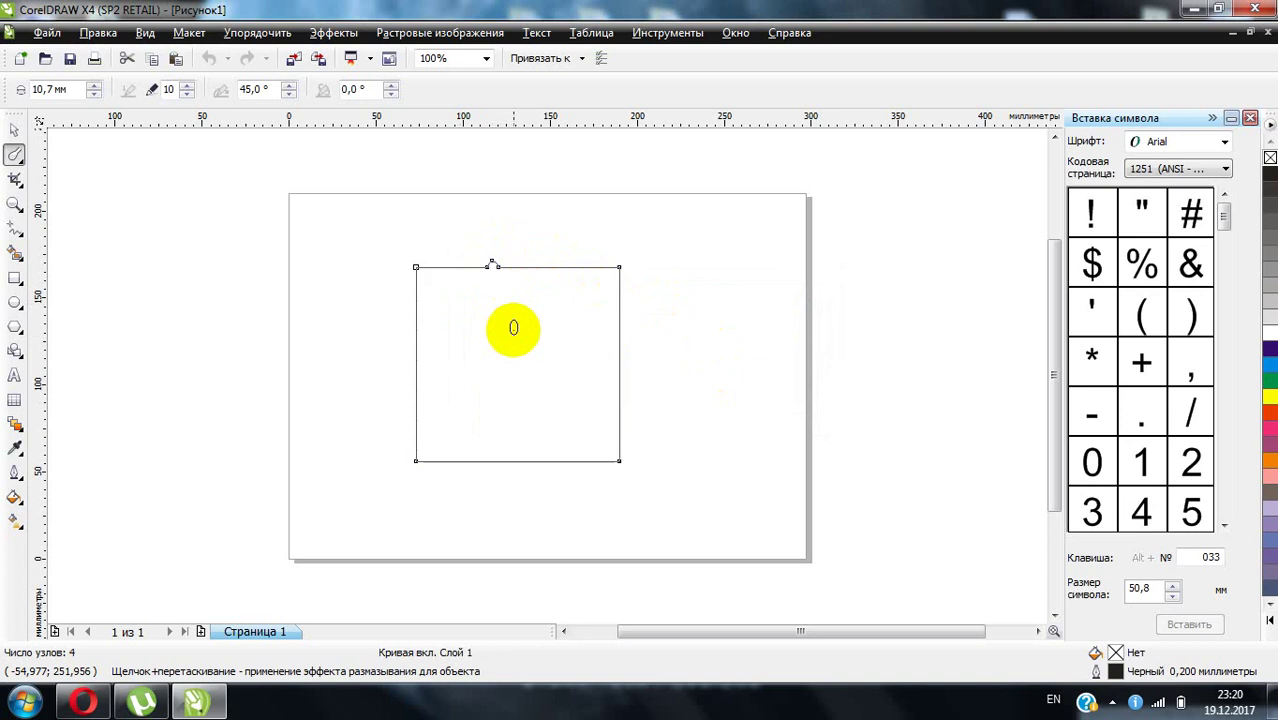
{"action": "left_click_drag", "start_coordinate": [525, 277], "coordinate": [532, 240]}
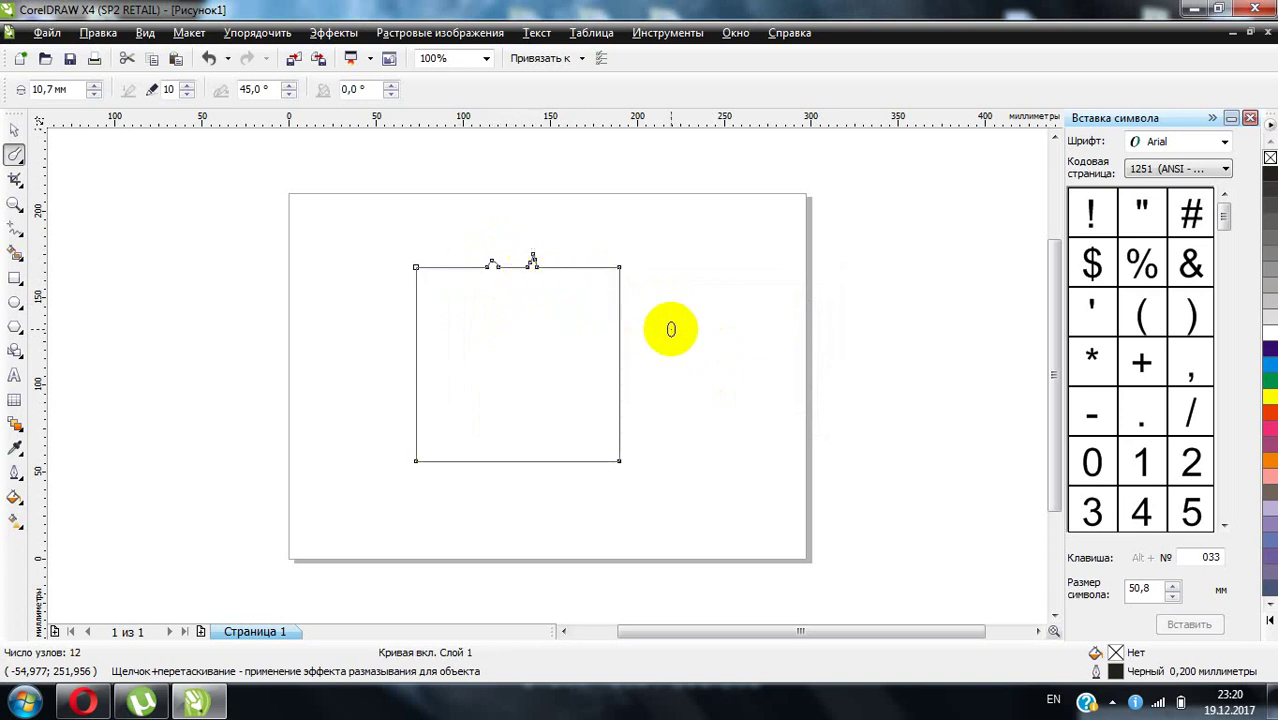
{"action": "left_click_drag", "start_coordinate": [413, 342], "coordinate": [430, 343]}
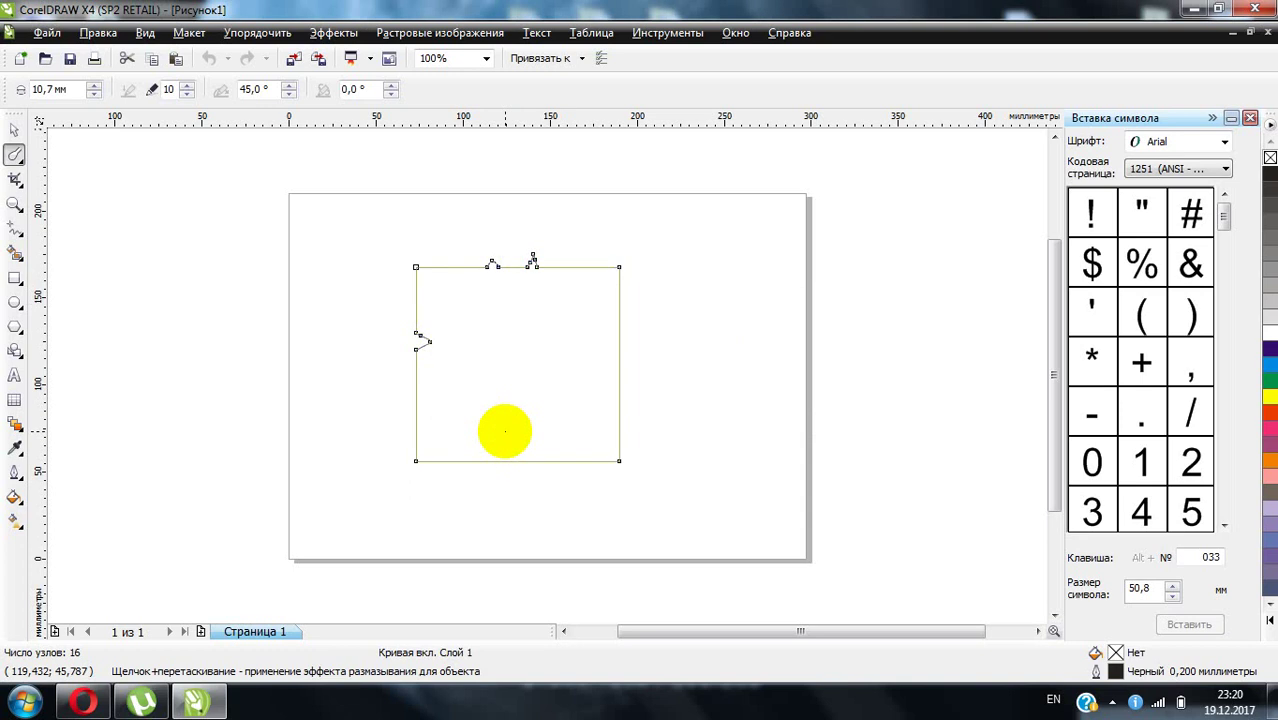
{"action": "left_click_drag", "start_coordinate": [511, 462], "coordinate": [514, 449]}
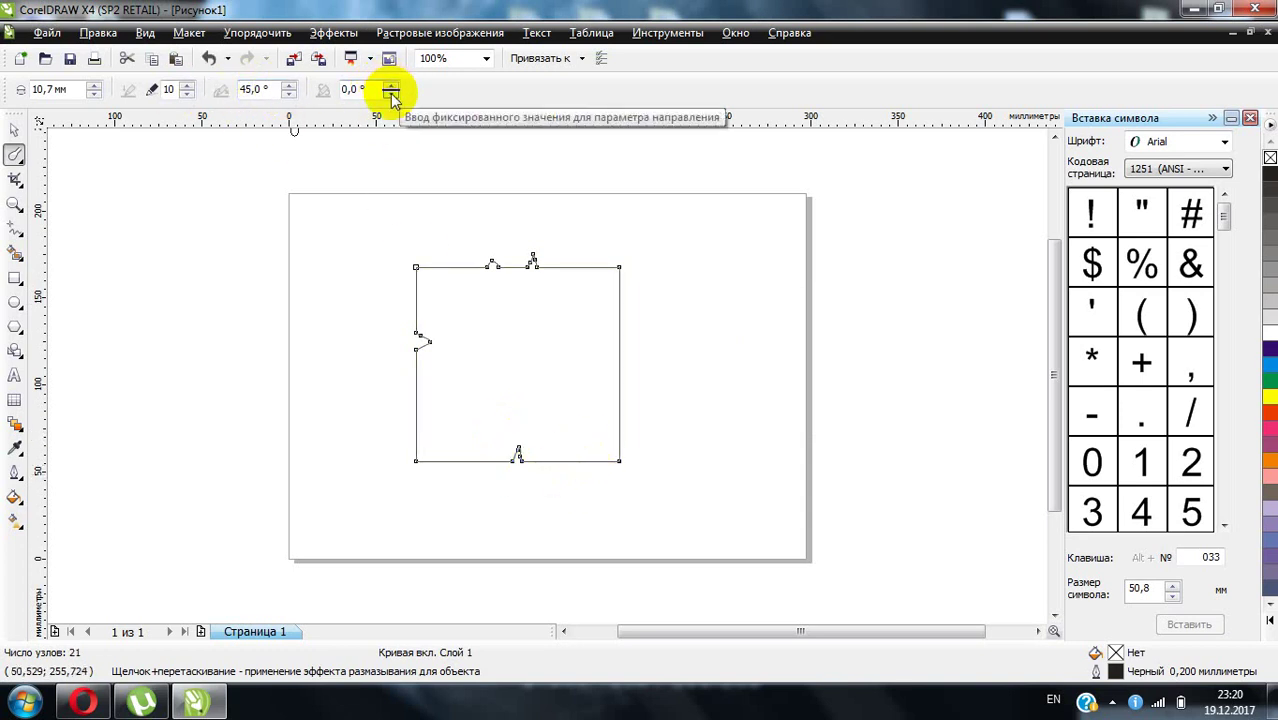
- Smudge the shape's left edge with the bearing at 11°, and its left, right and upper edges with the bearing at 0°
{"action": "left_click_drag", "start_coordinate": [391, 92], "coordinate": [388, 80]}
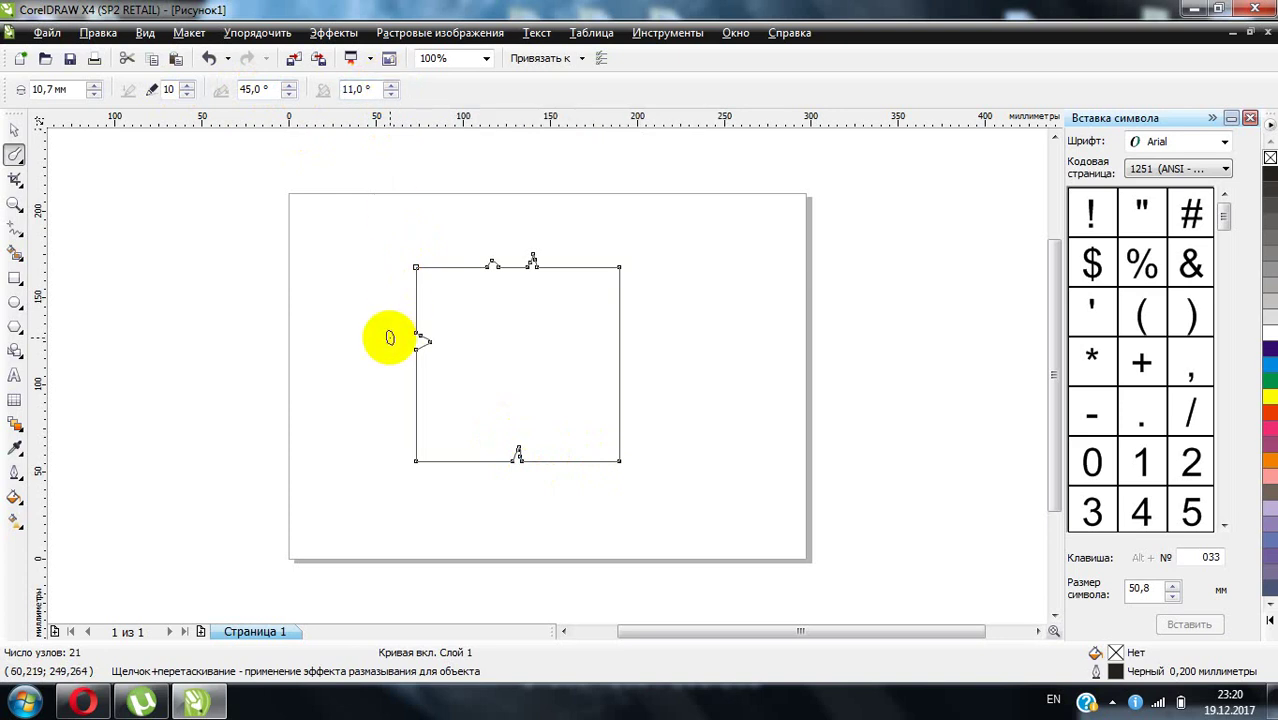
{"action": "mouse_move", "coordinate": [390, 338]}
{"action": "left_mouse_down"}
{"action": "mouse_move", "coordinate": [406, 384]}
{"action": "mouse_move", "coordinate": [441, 393]}
{"action": "mouse_move", "coordinate": [428, 365]}
{"action": "left_mouse_up"}
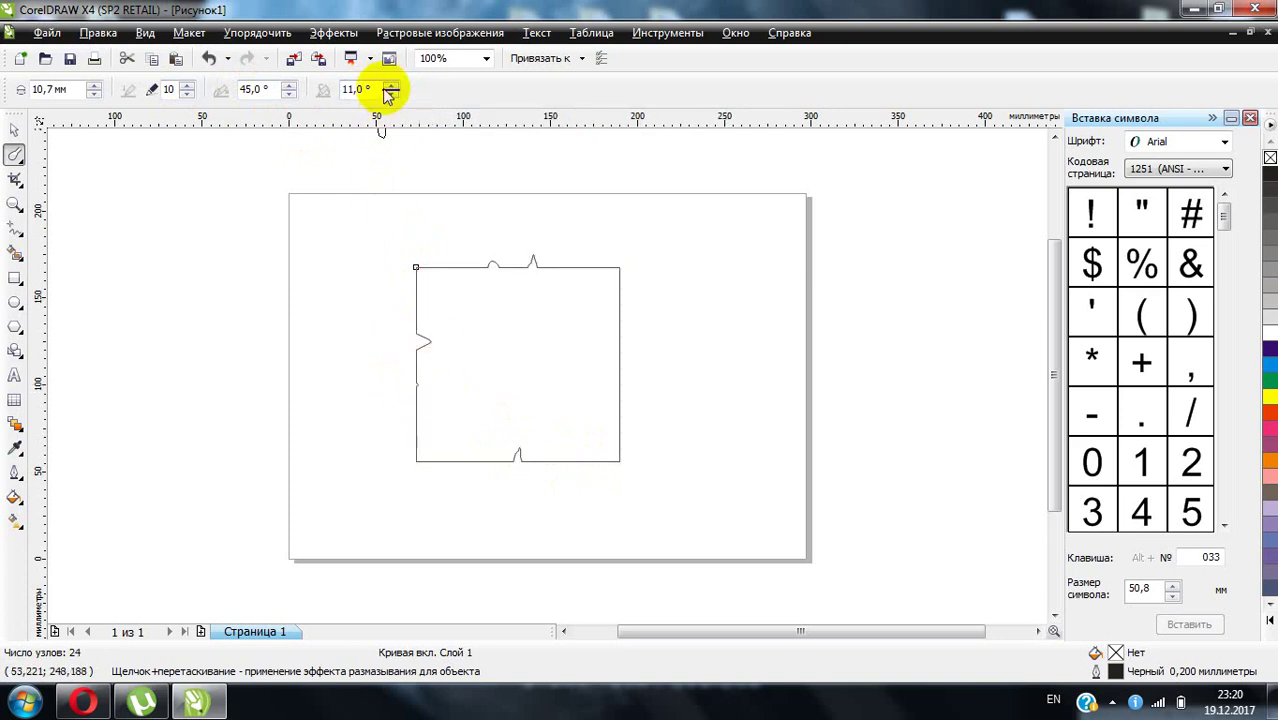
{"action": "left_click_drag", "start_coordinate": [391, 89], "coordinate": [390, 165]}
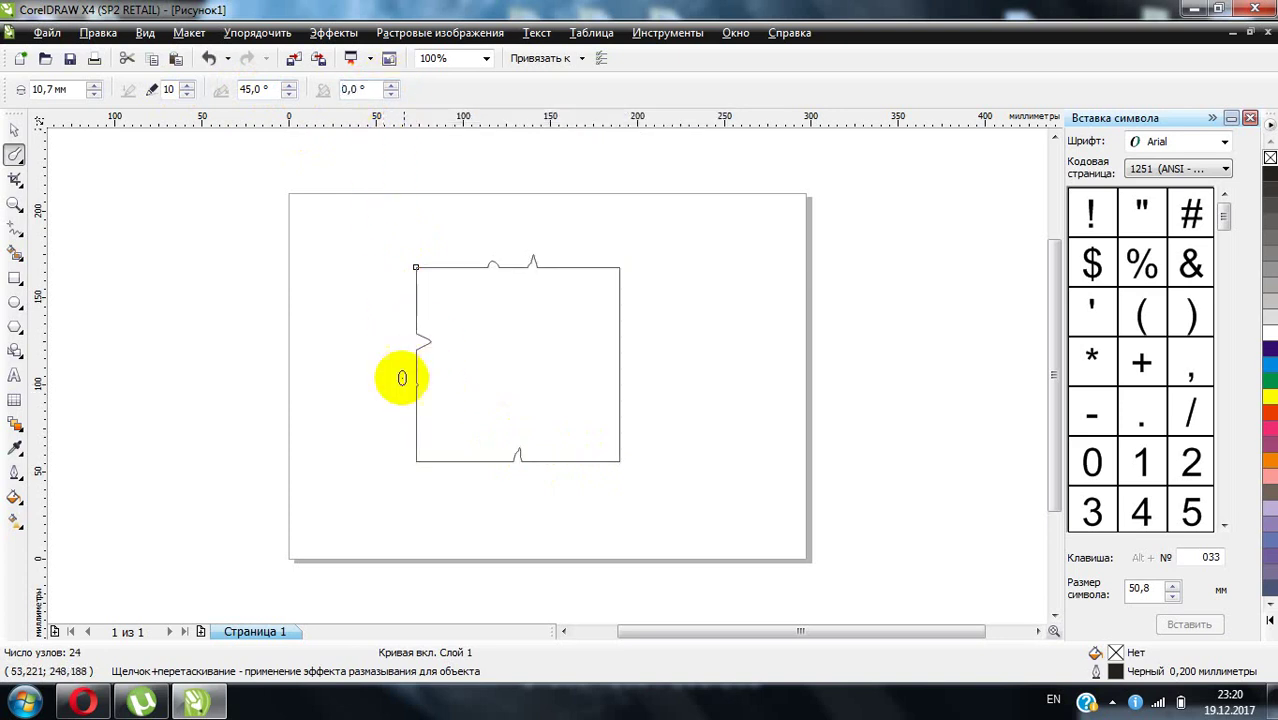
{"action": "left_click_drag", "start_coordinate": [421, 413], "coordinate": [423, 408]}
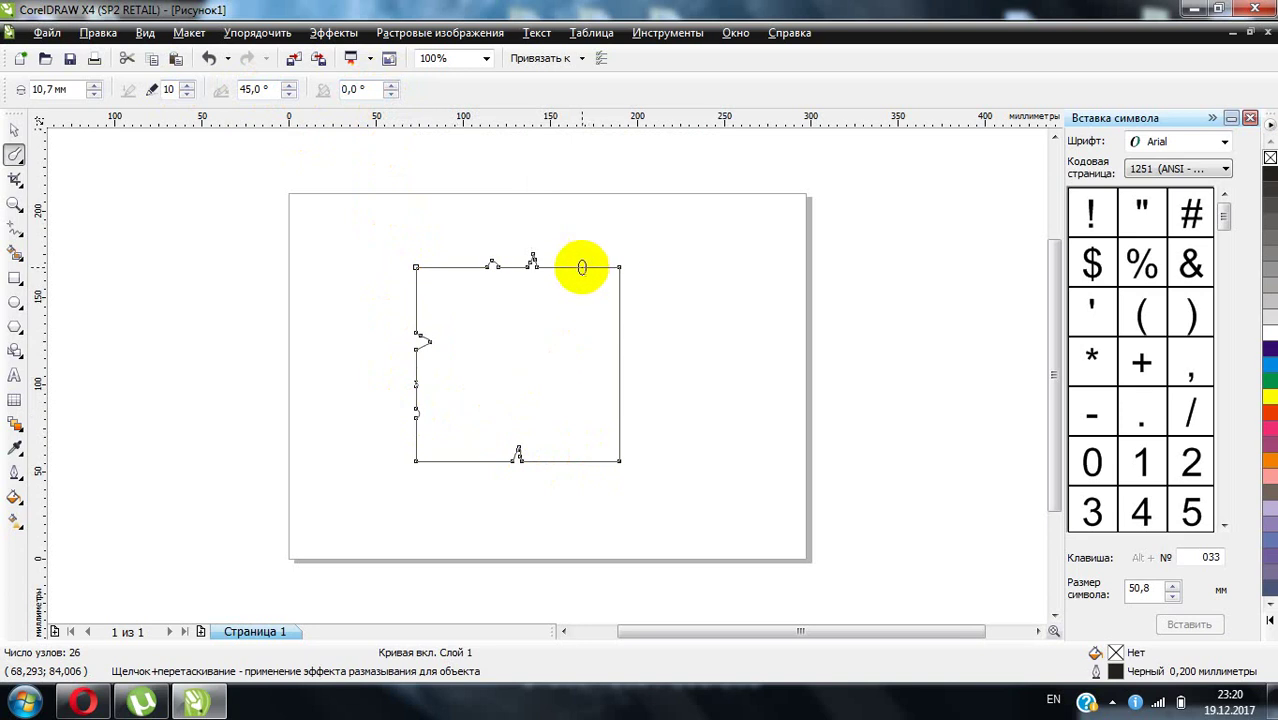
{"action": "left_click_drag", "start_coordinate": [619, 370], "coordinate": [605, 370]}
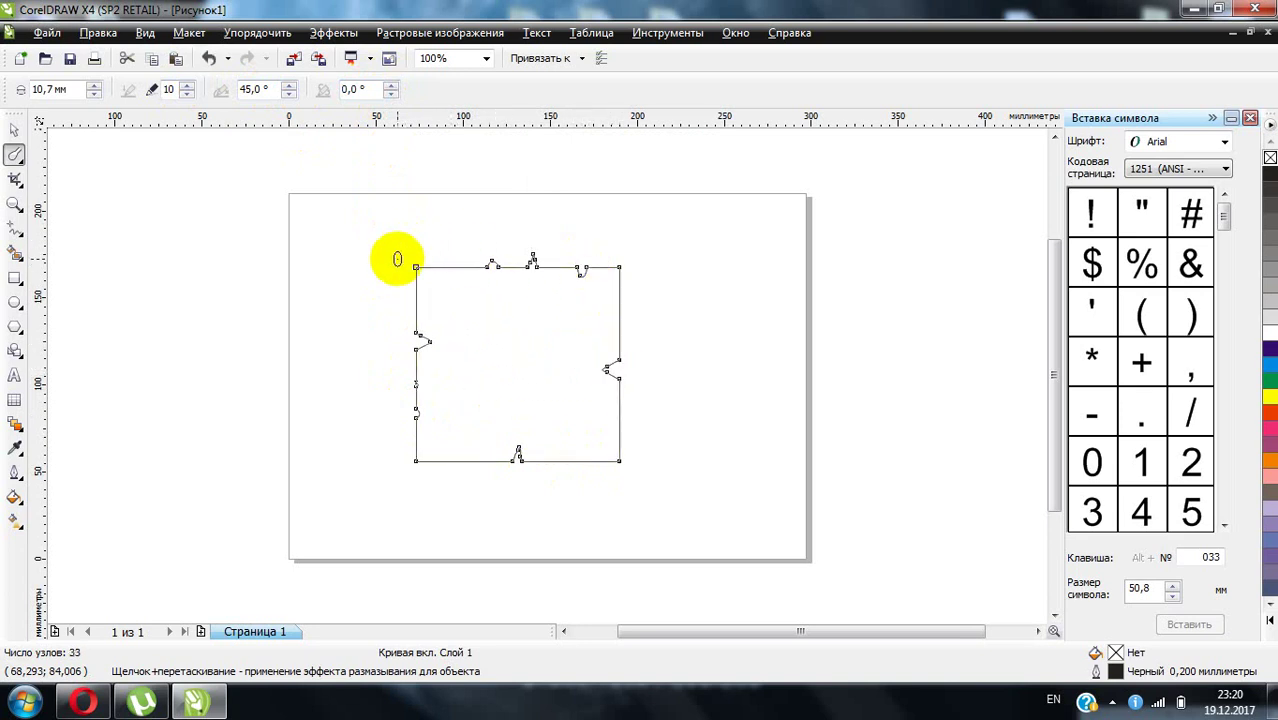
{"action": "mouse_move", "coordinate": [423, 268]}
{"action": "left_mouse_down"}
{"action": "mouse_move", "coordinate": [456, 283]}
{"action": "mouse_move", "coordinate": [479, 265]}
{"action": "mouse_move", "coordinate": [465, 237]}
{"action": "mouse_move", "coordinate": [476, 266]}
{"action": "left_mouse_up"}
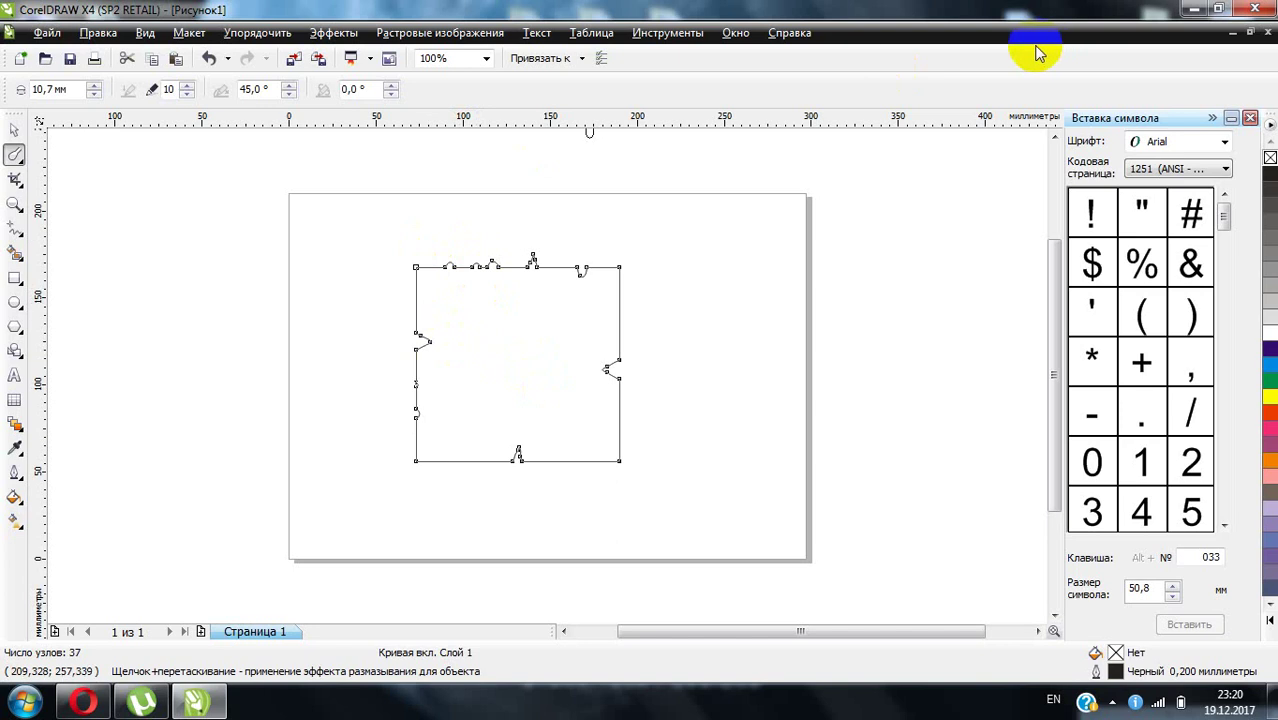
- Choose the Roughen Brush, set its nib size to 6.4 mm, and roughen parts of the shape's left and lower edges
{"action": "left_click", "coordinate": [25, 163]}
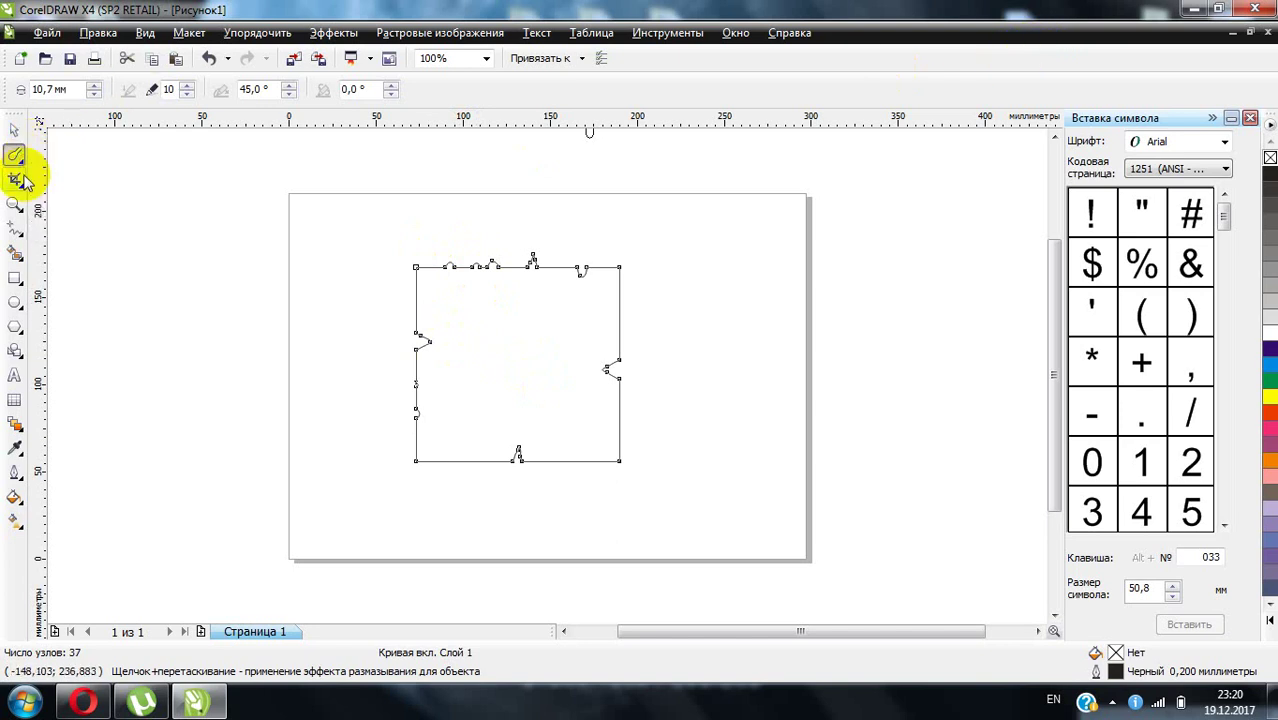
{"action": "left_click", "coordinate": [20, 177]}
{"action": "left_click", "coordinate": [25, 158]}
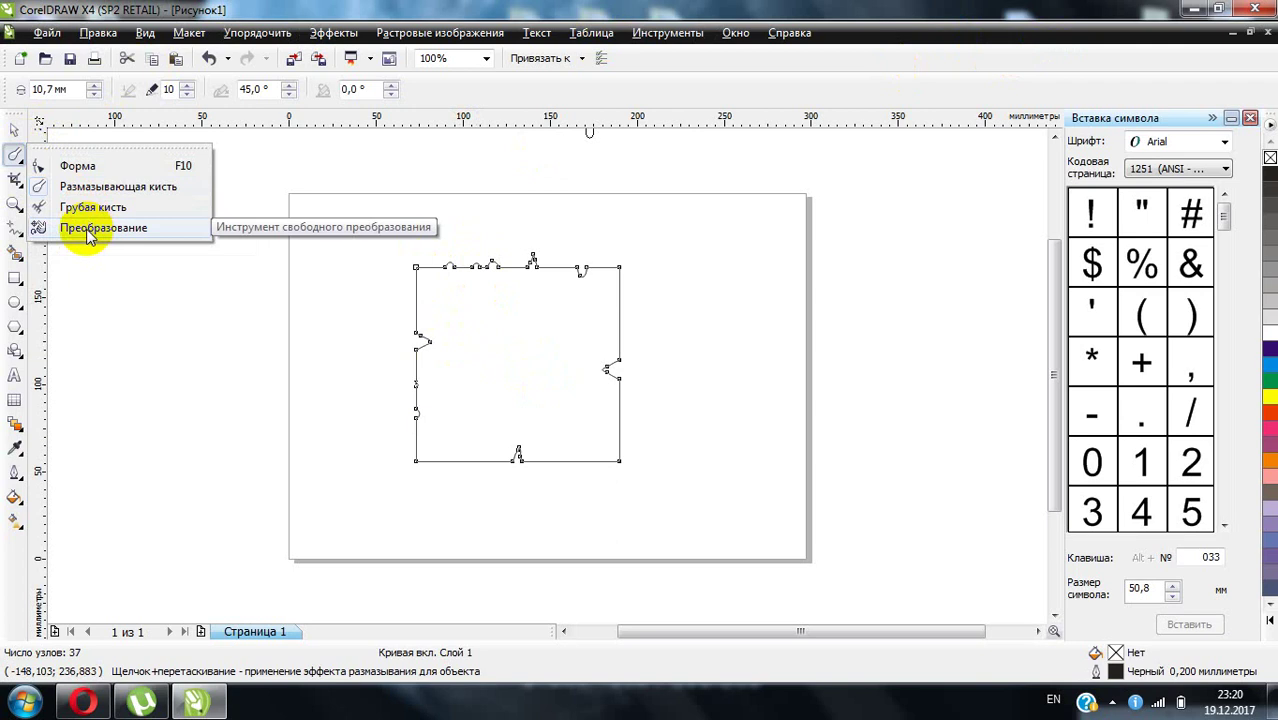
{"action": "left_click", "coordinate": [90, 208]}
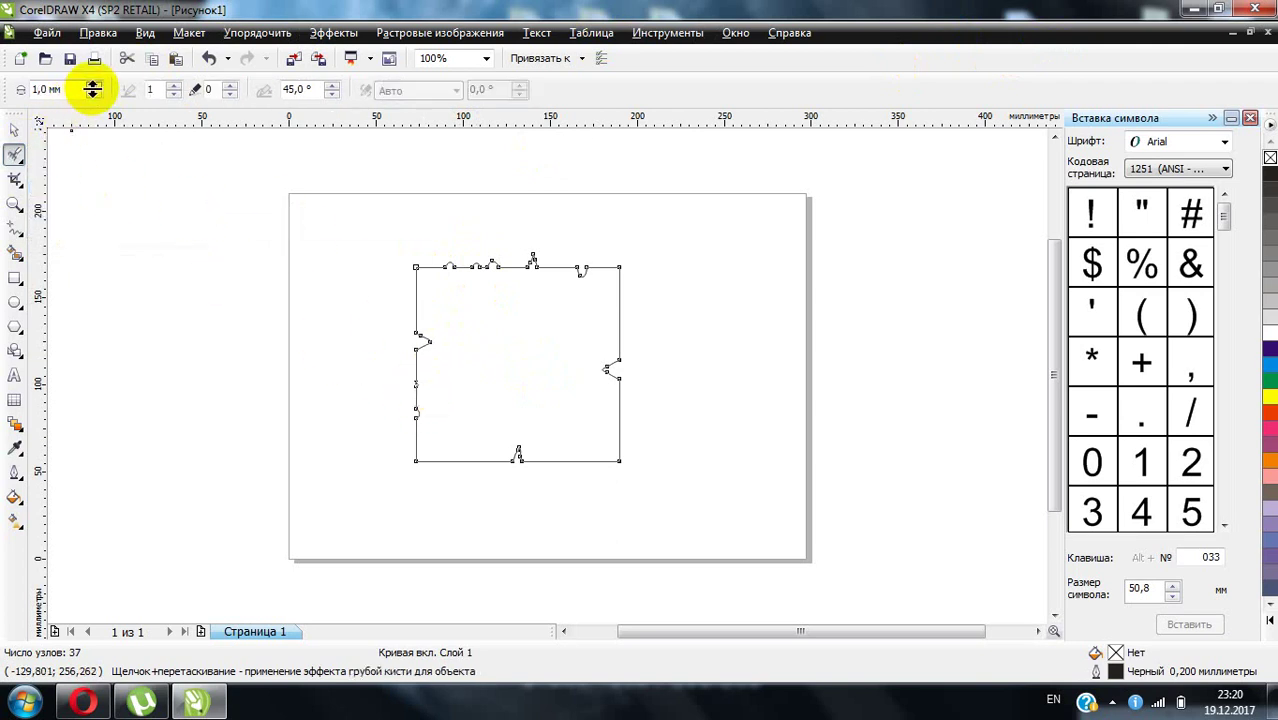
{"action": "left_click_drag", "start_coordinate": [92, 89], "coordinate": [91, 51]}
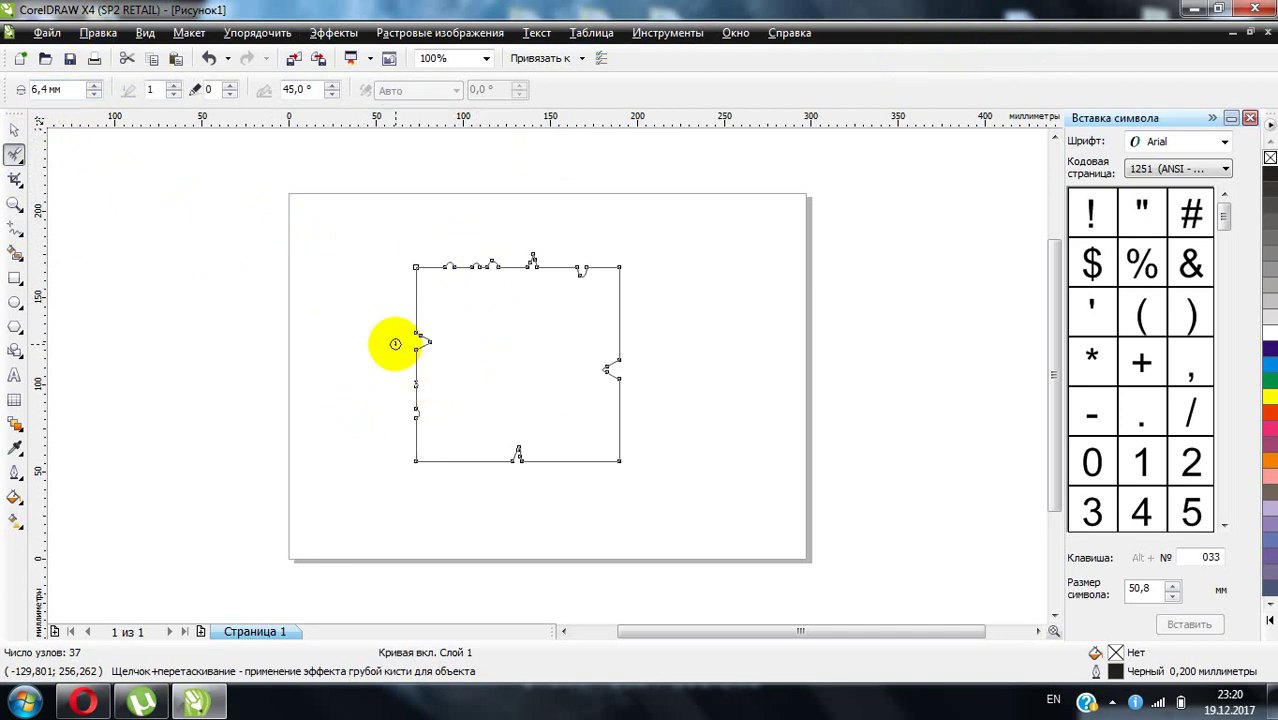
{"action": "mouse_move", "coordinate": [422, 362]}
{"action": "left_mouse_down"}
{"action": "mouse_move", "coordinate": [465, 463]}
{"action": "mouse_move", "coordinate": [605, 462]}
{"action": "mouse_move", "coordinate": [633, 439]}
{"action": "left_mouse_up"}
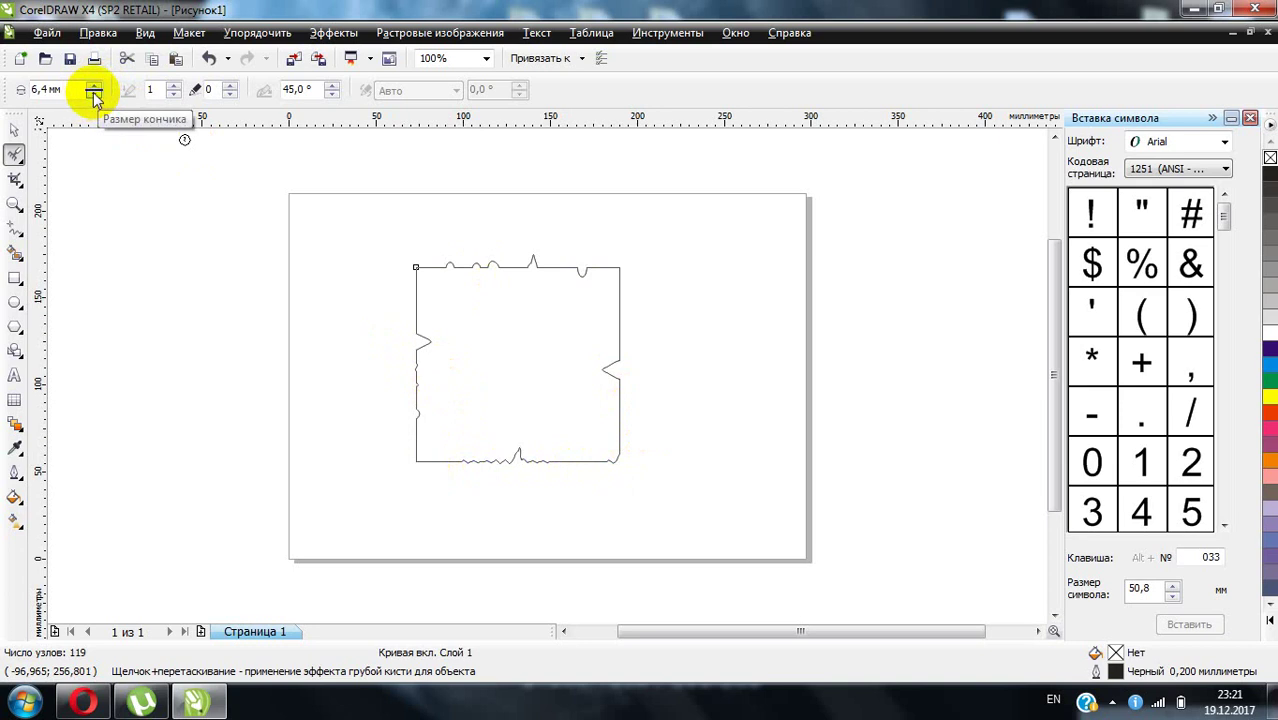
- Set the Roughen Brush nib size to 11.3 mm and roughen the shape's left, right, upper and lower edges and its upper-left corner
{"action": "left_click_drag", "start_coordinate": [93, 90], "coordinate": [93, 62]}
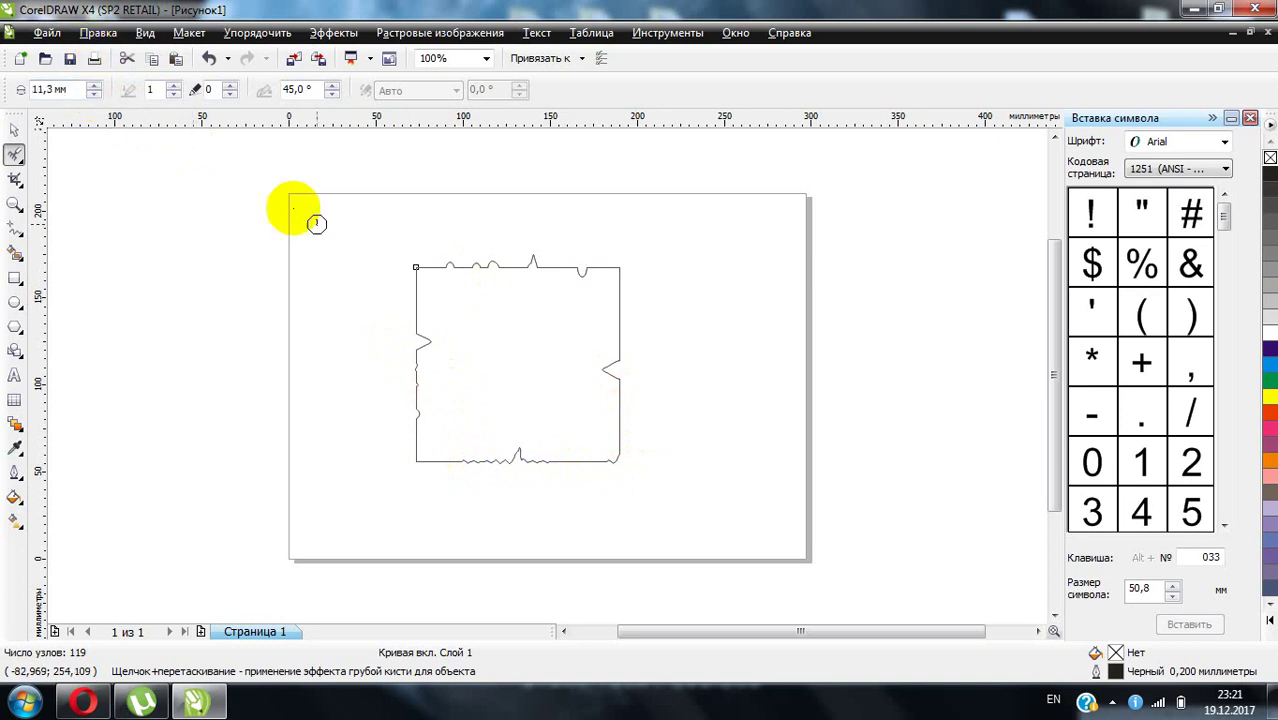
{"action": "mouse_move", "coordinate": [419, 294]}
{"action": "left_mouse_down"}
{"action": "mouse_move", "coordinate": [409, 345]}
{"action": "mouse_move", "coordinate": [421, 426]}
{"action": "mouse_move", "coordinate": [458, 460]}
{"action": "left_mouse_up"}
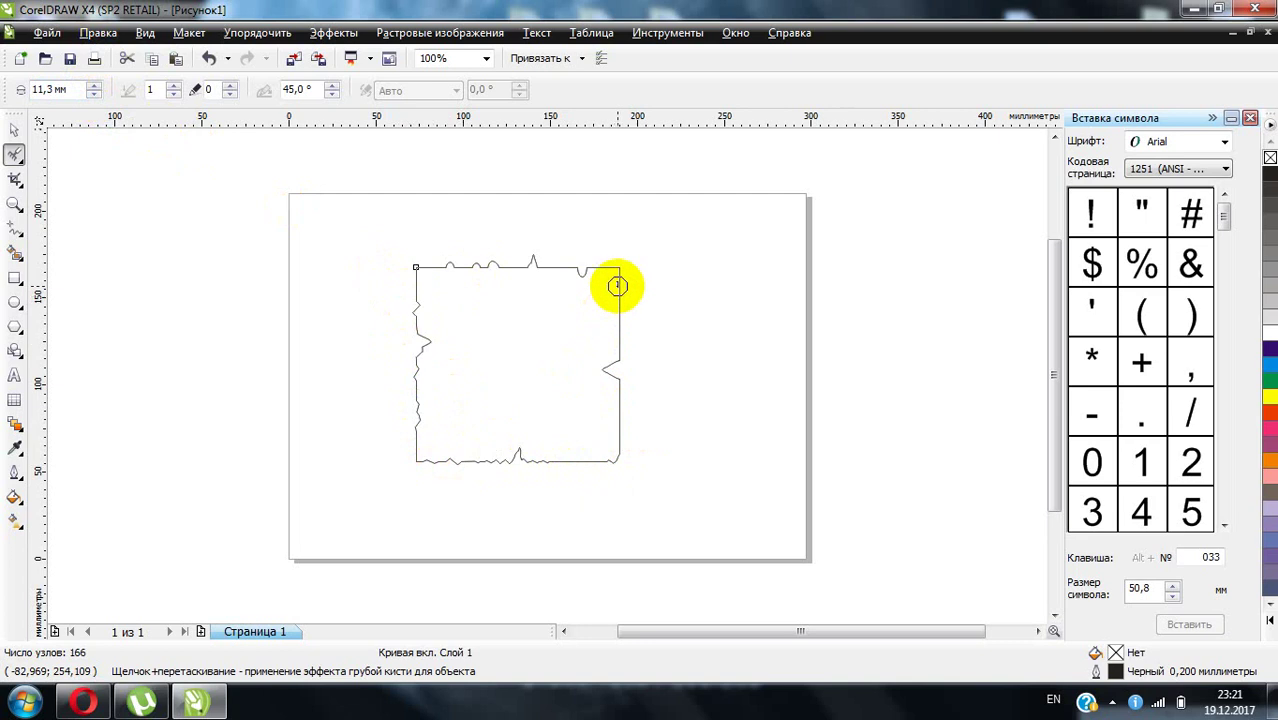
{"action": "mouse_move", "coordinate": [617, 286]}
{"action": "left_mouse_down"}
{"action": "mouse_move", "coordinate": [627, 337]}
{"action": "mouse_move", "coordinate": [620, 462]}
{"action": "left_mouse_up"}
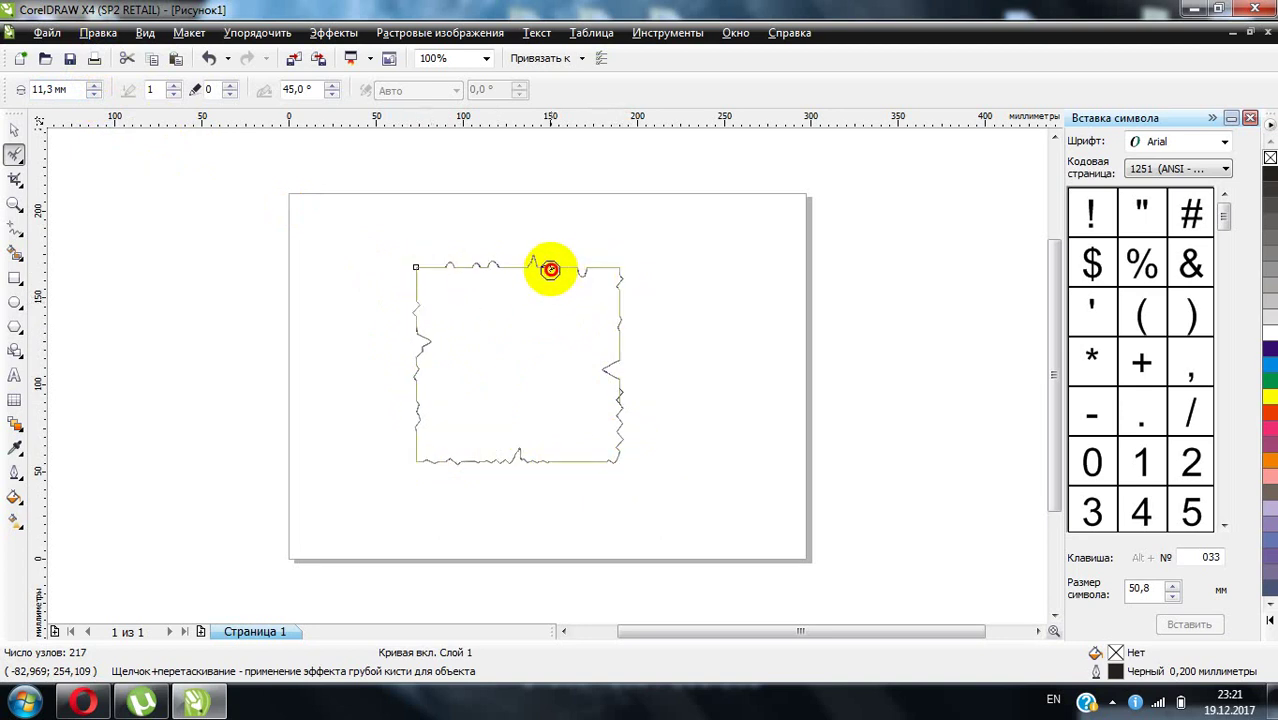
{"action": "mouse_move", "coordinate": [550, 269]}
{"action": "left_mouse_down"}
{"action": "mouse_move", "coordinate": [611, 265]}
{"action": "mouse_move", "coordinate": [578, 372]}
{"action": "left_mouse_up"}
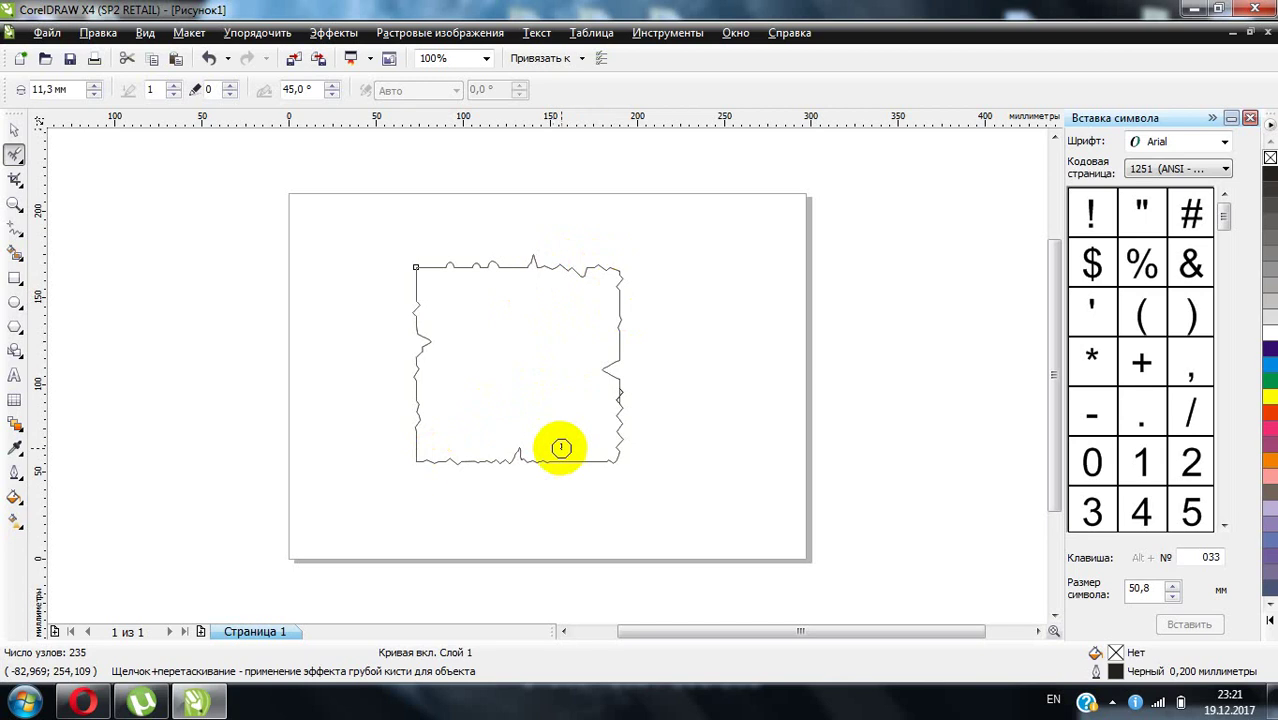
{"action": "mouse_move", "coordinate": [561, 447]}
{"action": "left_mouse_down"}
{"action": "mouse_move", "coordinate": [571, 462]}
{"action": "mouse_move", "coordinate": [599, 456]}
{"action": "mouse_move", "coordinate": [499, 451]}
{"action": "left_mouse_up"}
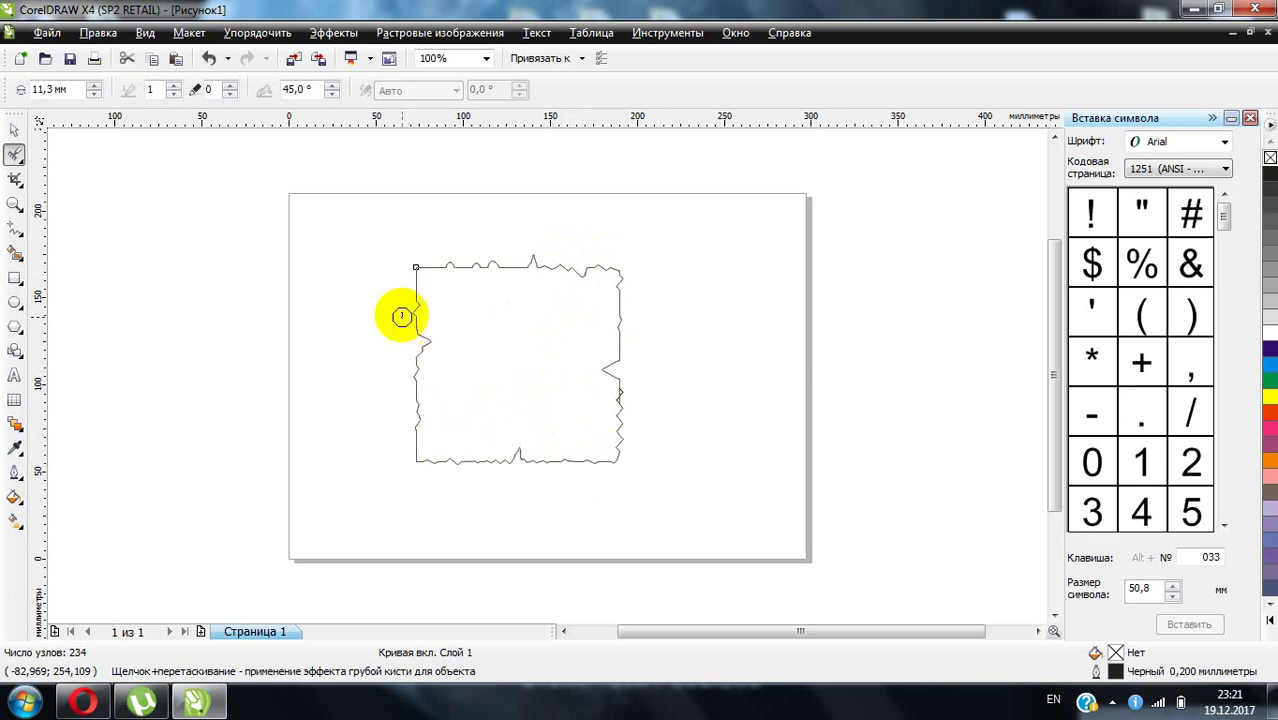
{"action": "mouse_move", "coordinate": [401, 316]}
{"action": "left_mouse_down"}
{"action": "mouse_move", "coordinate": [450, 332]}
{"action": "mouse_move", "coordinate": [612, 361]}
{"action": "mouse_move", "coordinate": [585, 400]}
{"action": "left_mouse_up"}
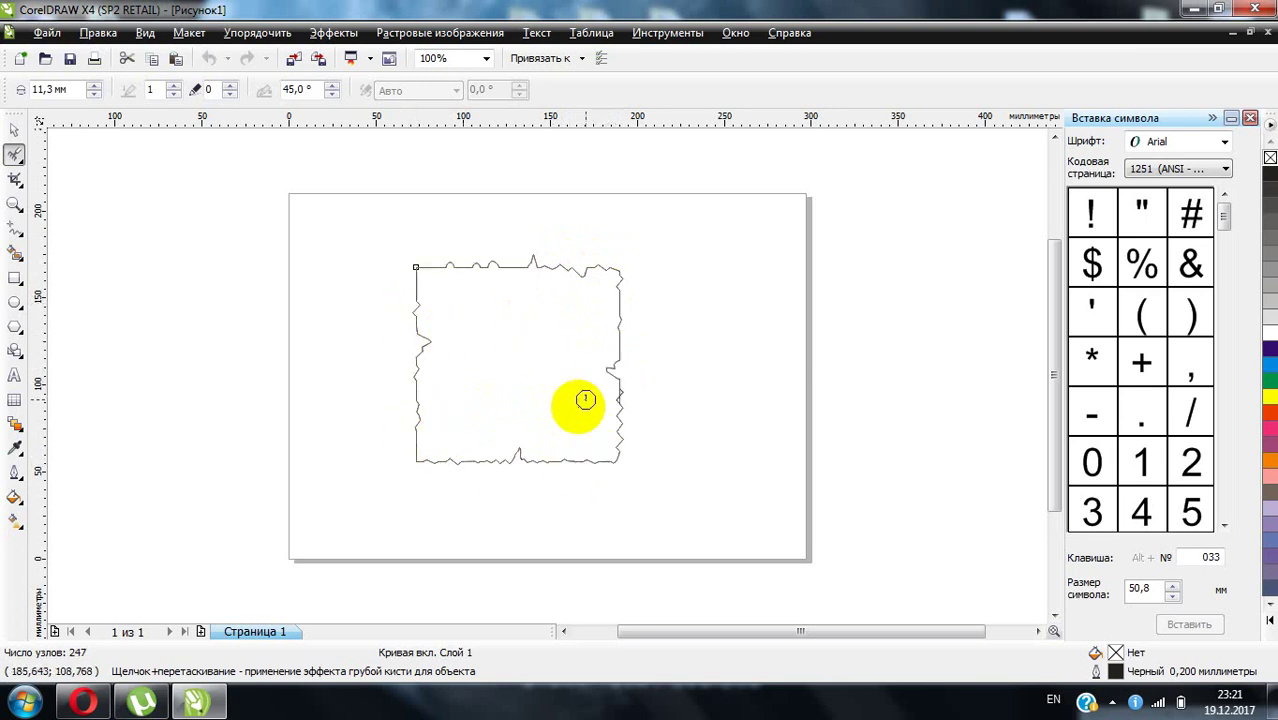
{"action": "left_click_drag", "start_coordinate": [416, 266], "coordinate": [447, 289]}
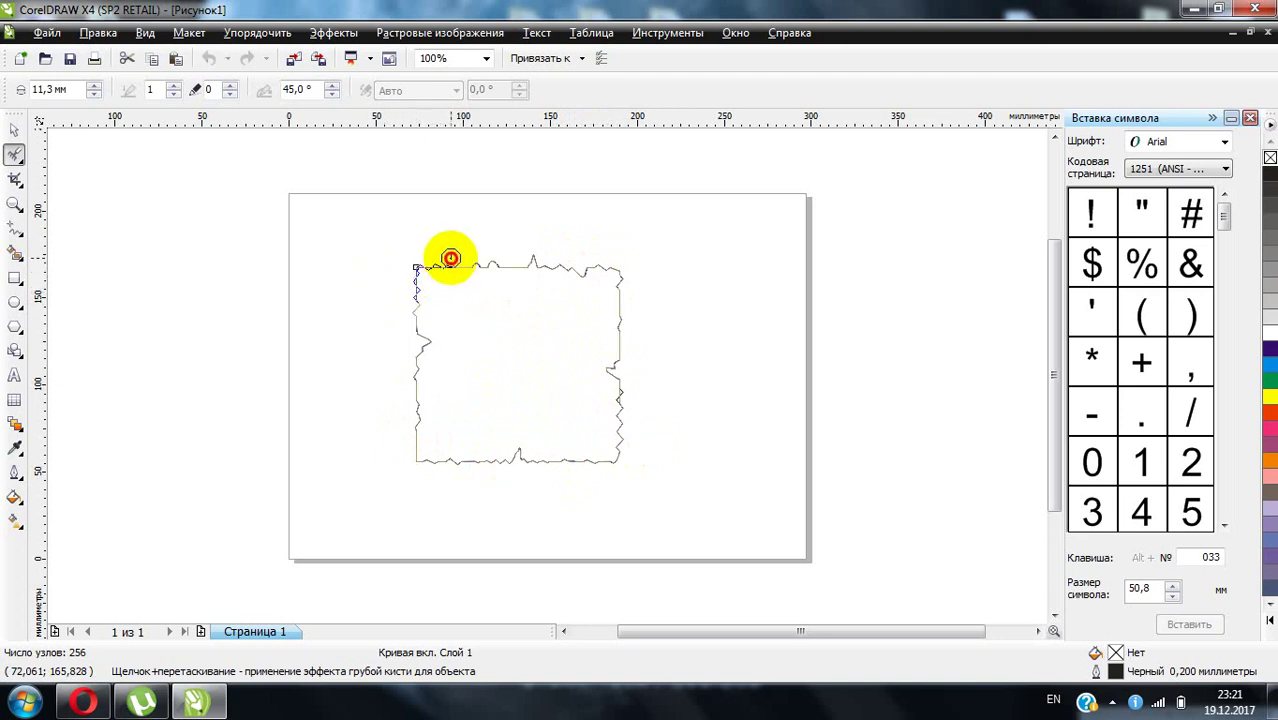
{"action": "left_click_drag", "start_coordinate": [451, 258], "coordinate": [453, 262]}
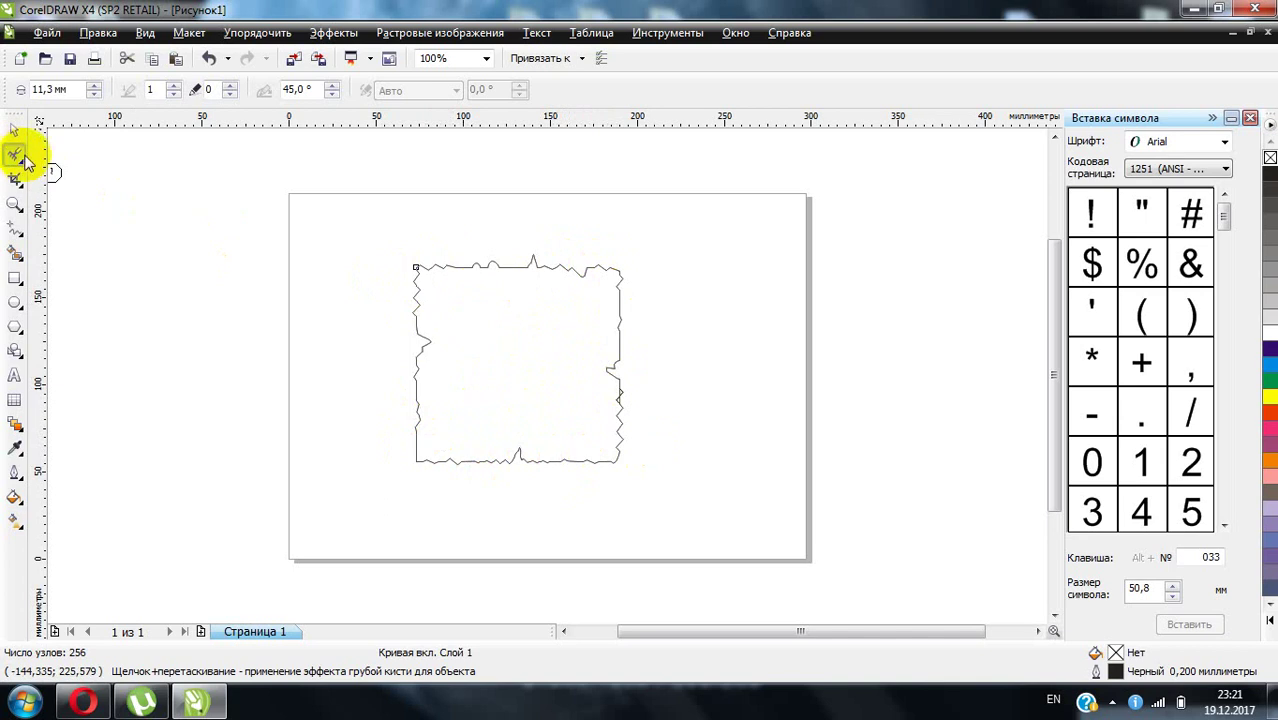
- Rotate the roughened shape freely with the Free Transform tool to a rotation angle of about 312.4°
{"action": "left_click_drag", "start_coordinate": [22, 165], "coordinate": [70, 187]}
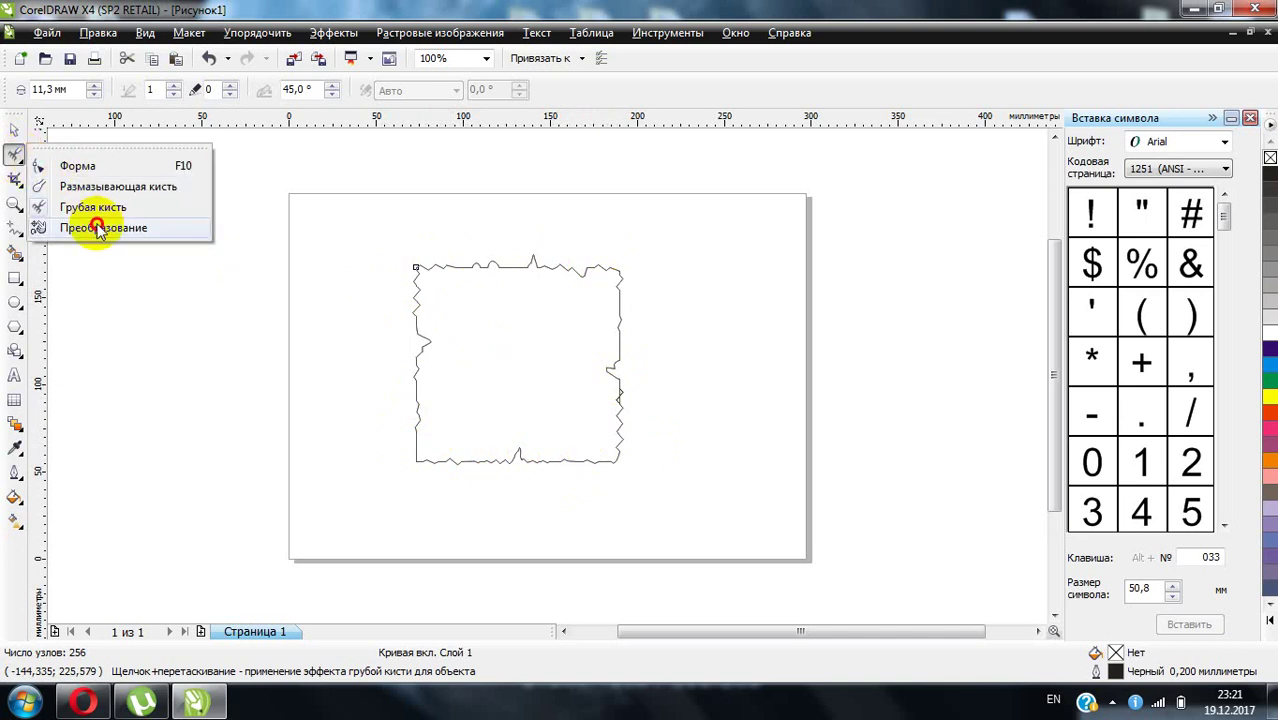
{"action": "left_click", "coordinate": [98, 228]}
{"action": "left_click_drag", "start_coordinate": [440, 263], "coordinate": [496, 423]}
{"action": "left_click_drag", "start_coordinate": [503, 305], "coordinate": [470, 408]}
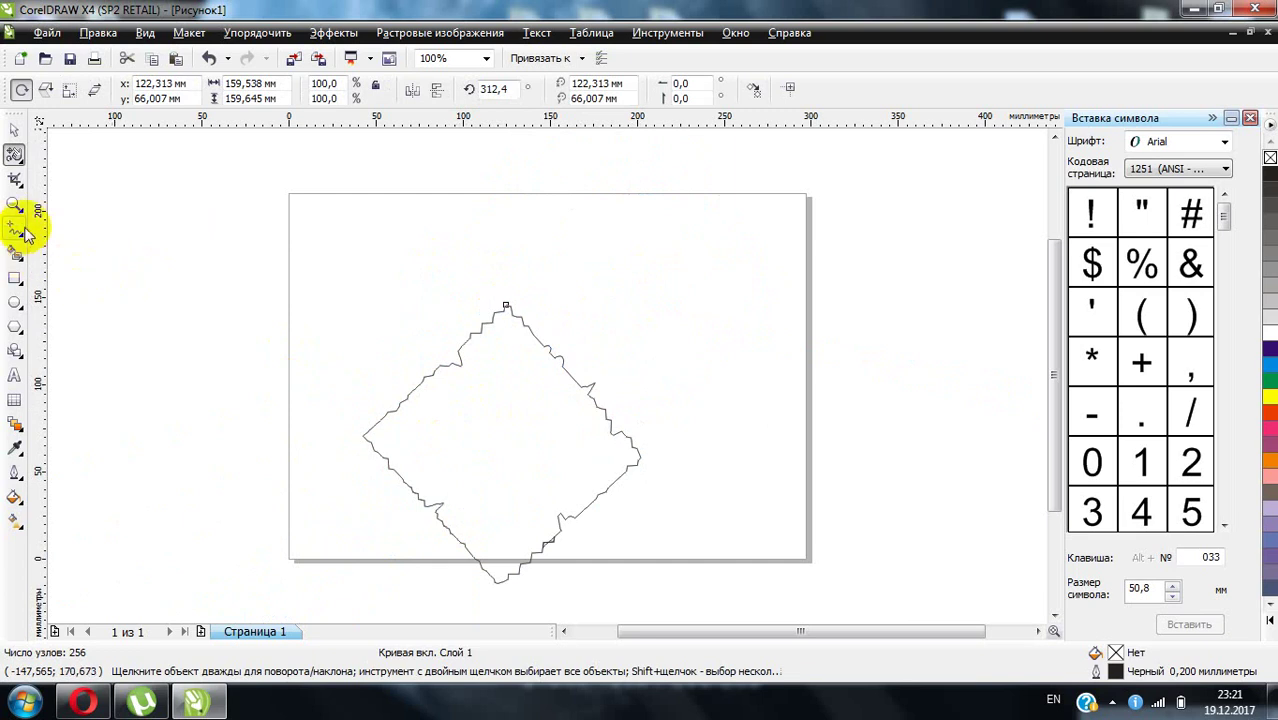
{"action": "left_click", "coordinate": [20, 176]}
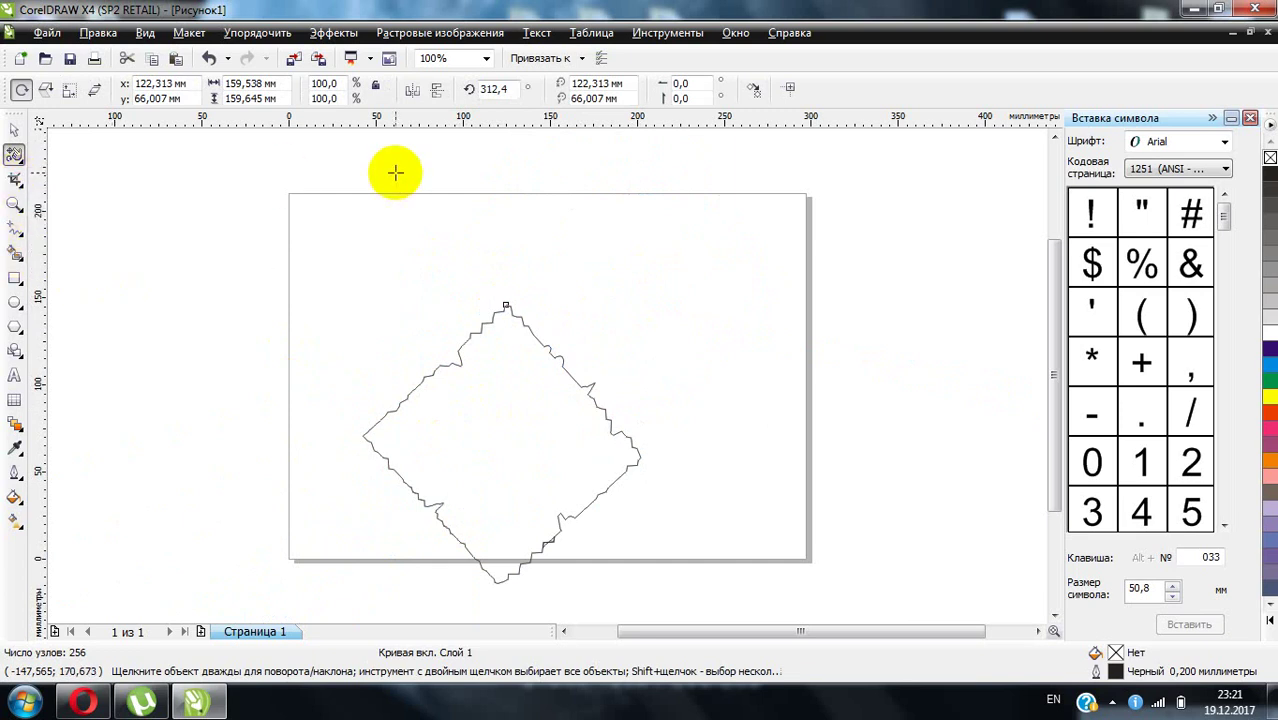
- Close CorelDRAW without saving the drawing and decline to keep the clipboard data for other applications
{"action": "left_click", "coordinate": [1258, 10]}
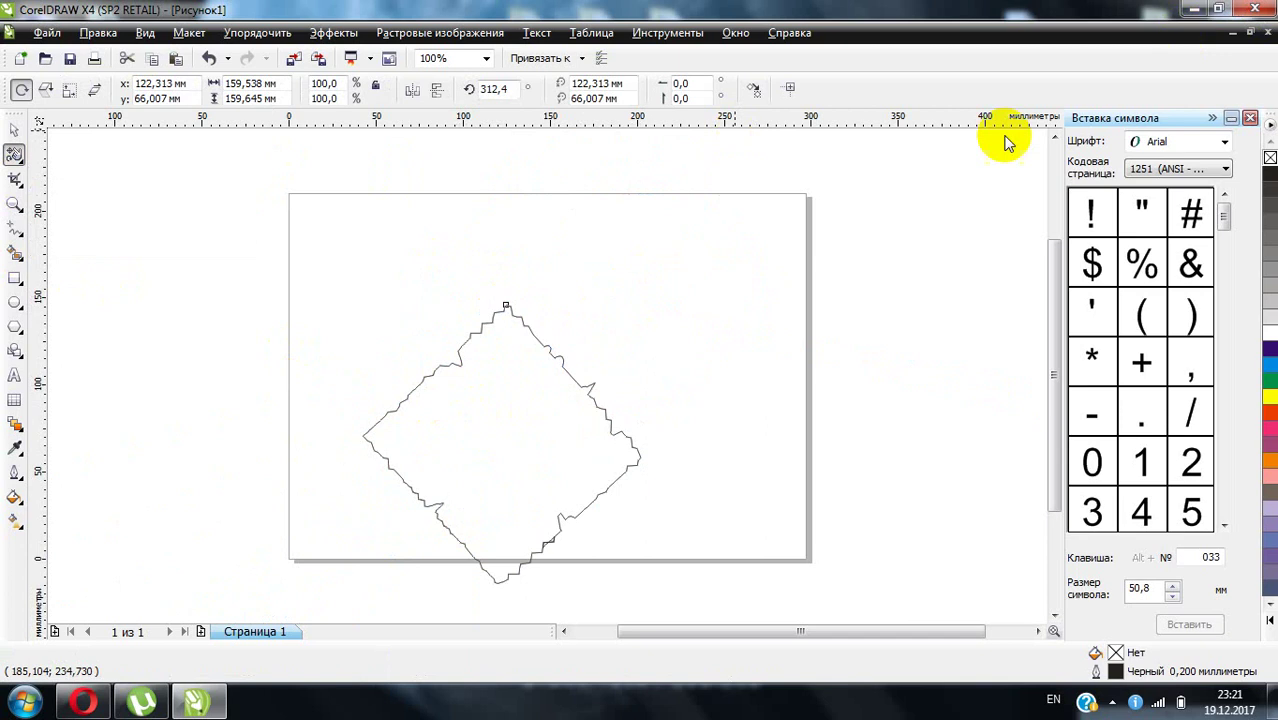
{"action": "left_click", "coordinate": [676, 398]}
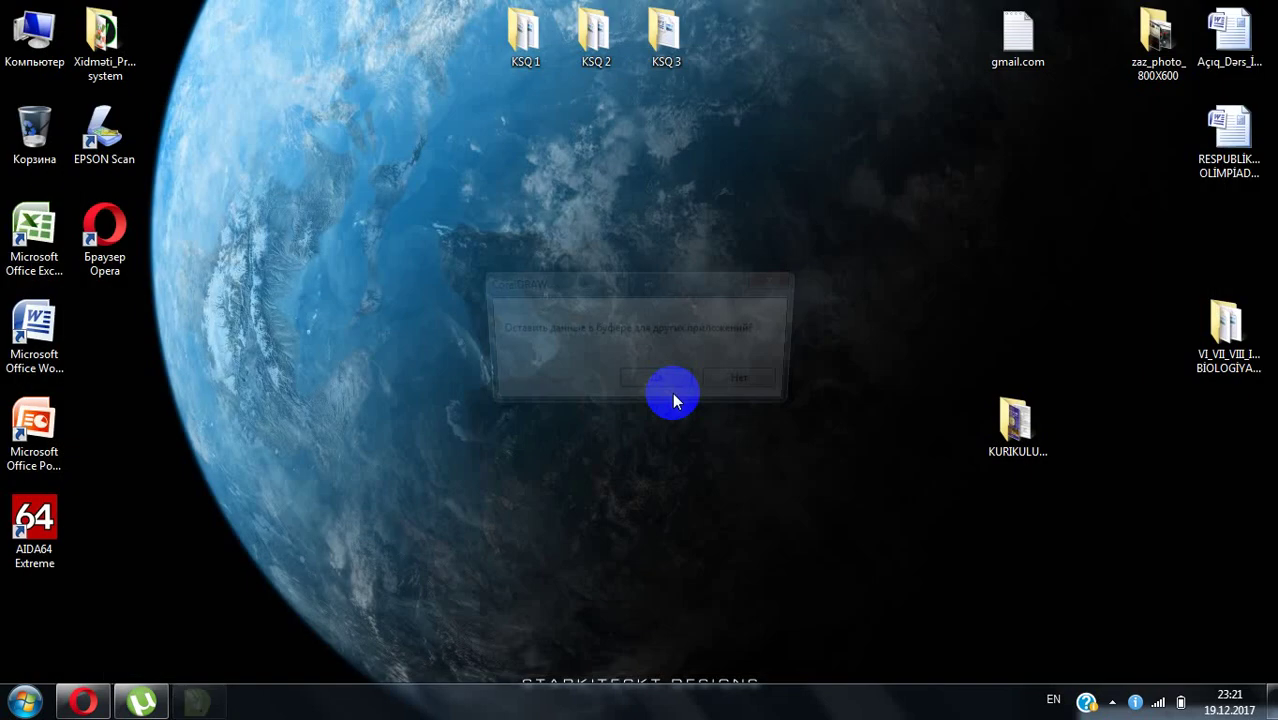
{"action": "left_click", "coordinate": [743, 386]}
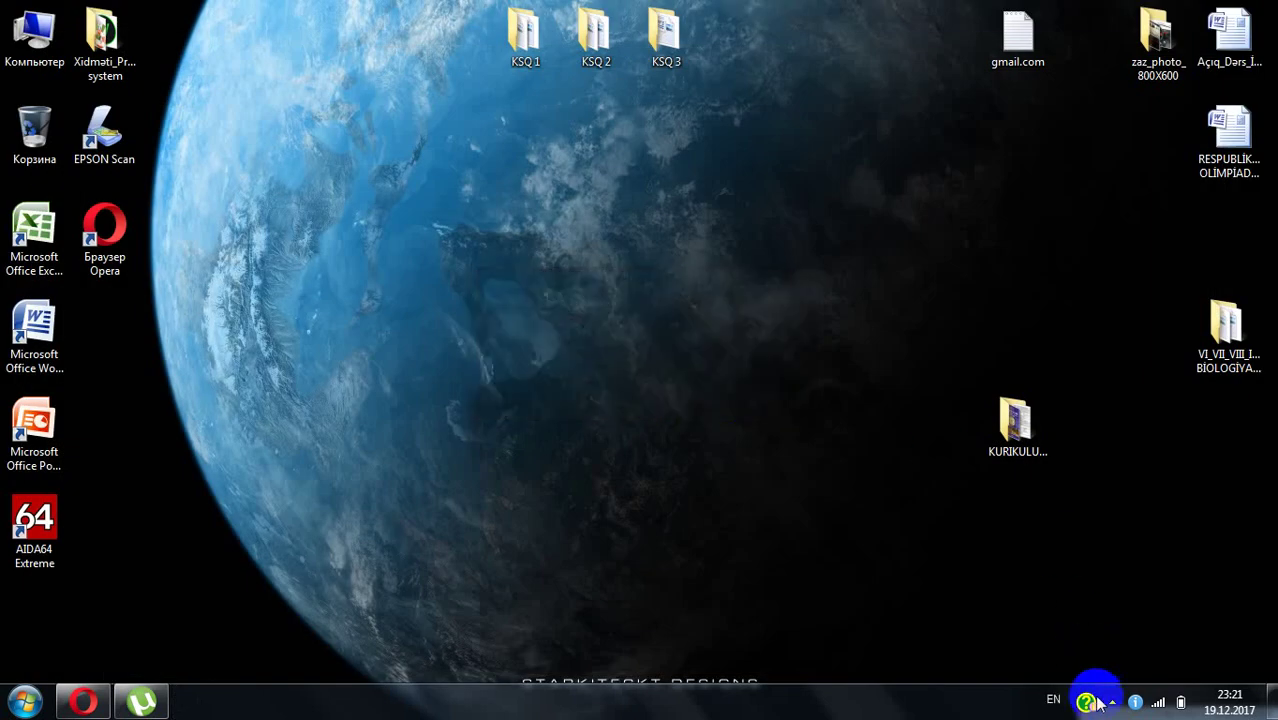